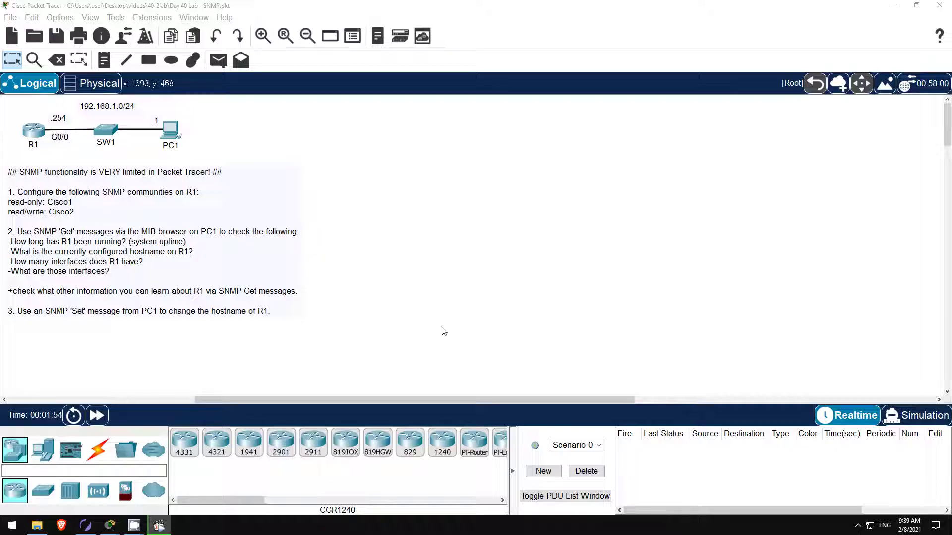
Step: In Boson NetSim, preview the Advanced Router Configuration, Configuring VLANs, InterVLAN Routing I, VLAN Leaking and Default Routes labs
{"action": "left_click", "coordinate": [87, 526]}
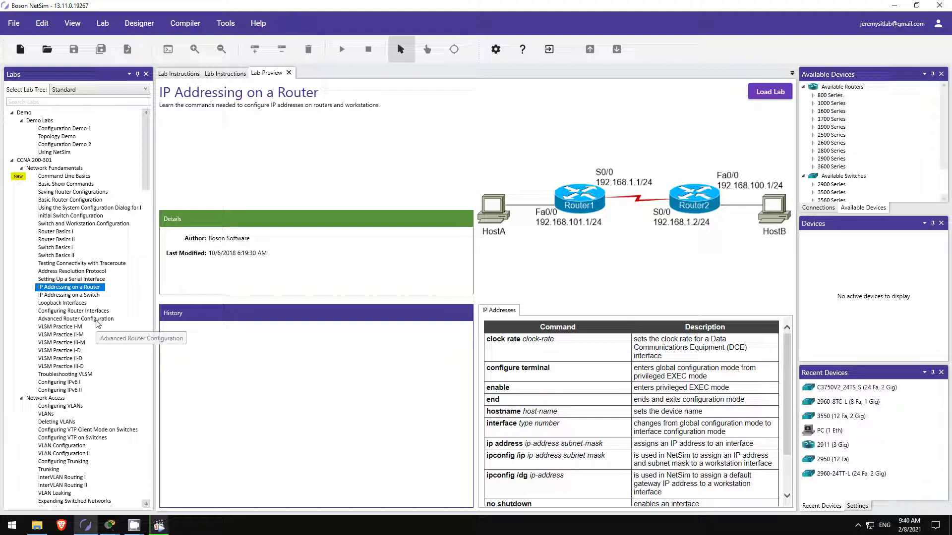
{"action": "left_click", "coordinate": [75, 320]}
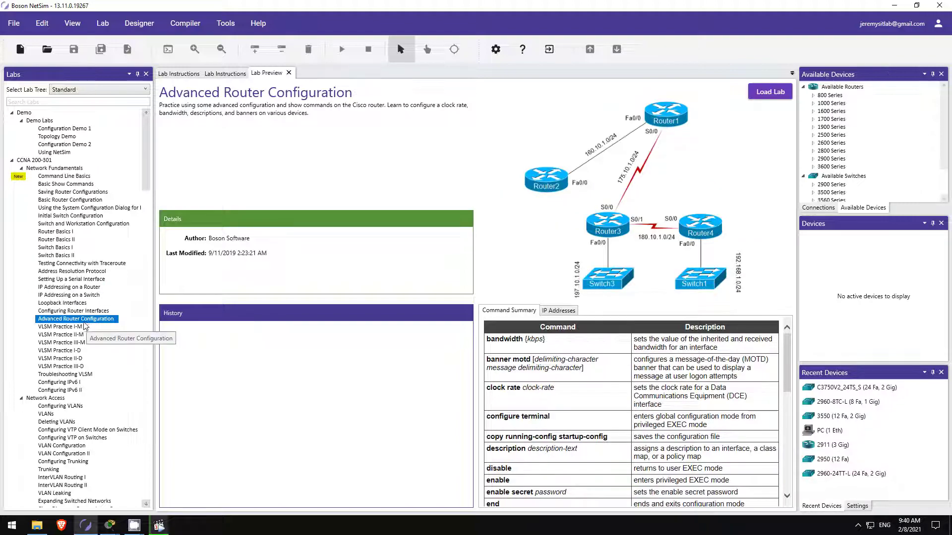
{"action": "scroll", "coordinate": [85, 327], "scroll_direction": "down", "scroll_amount": 3}
{"action": "left_click", "coordinate": [59, 310]}
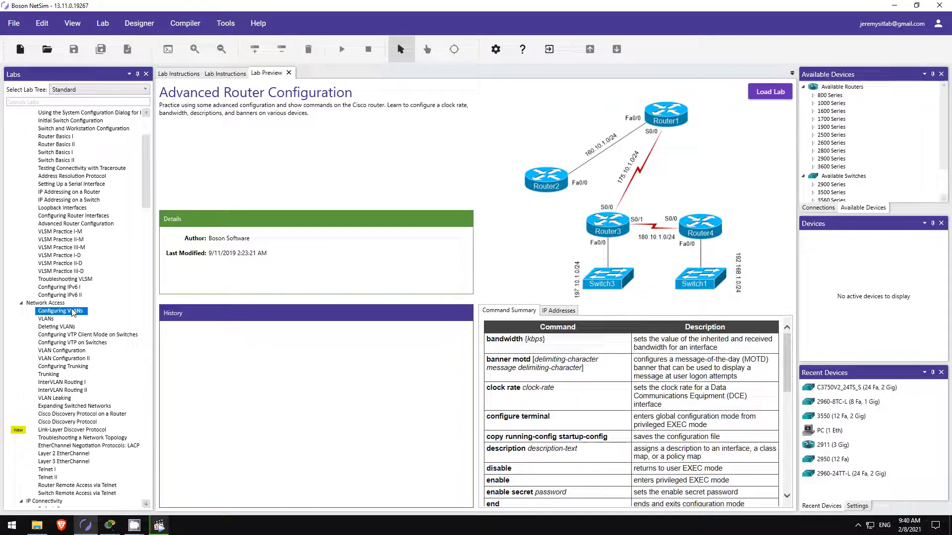
{"action": "scroll", "coordinate": [73, 312], "scroll_direction": "down", "scroll_amount": 2}
{"action": "scroll", "coordinate": [73, 312], "scroll_direction": "down", "scroll_amount": 1}
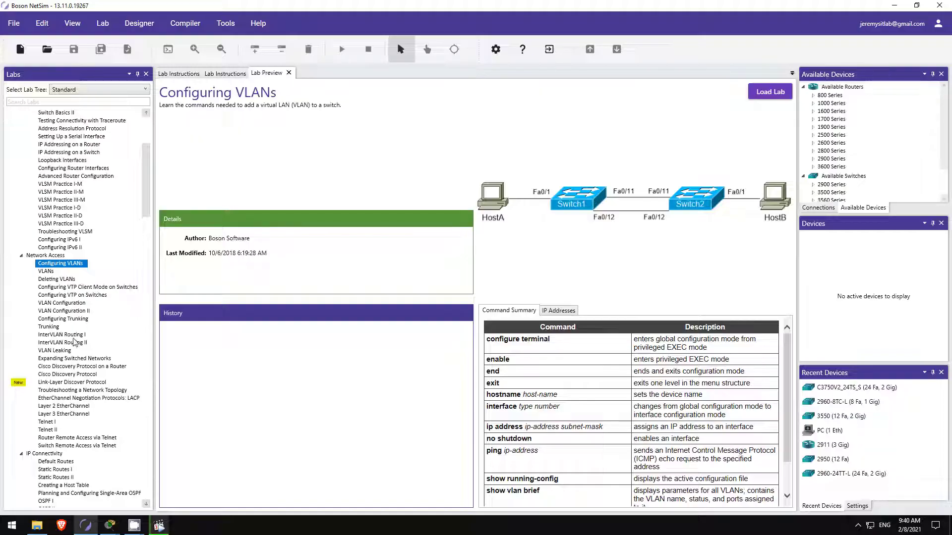
{"action": "left_click", "coordinate": [64, 334]}
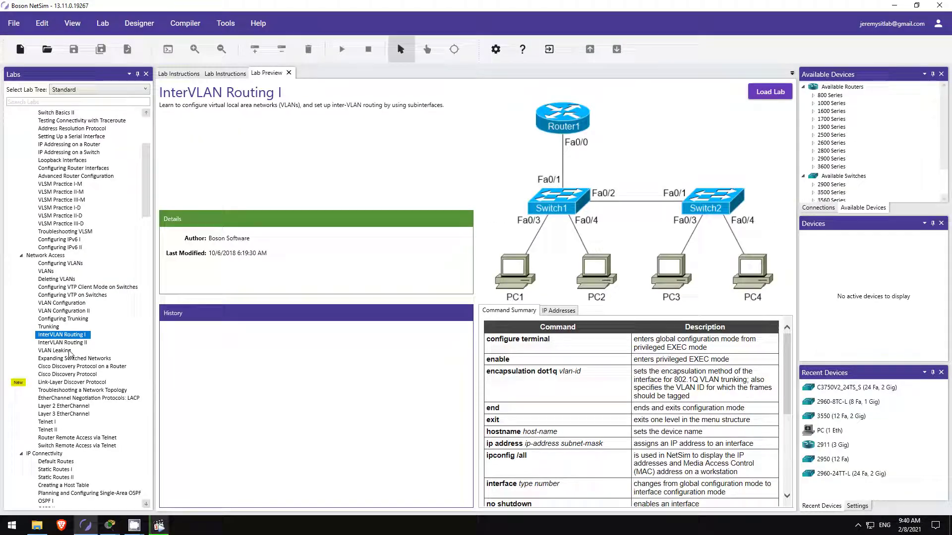
{"action": "left_click", "coordinate": [55, 350]}
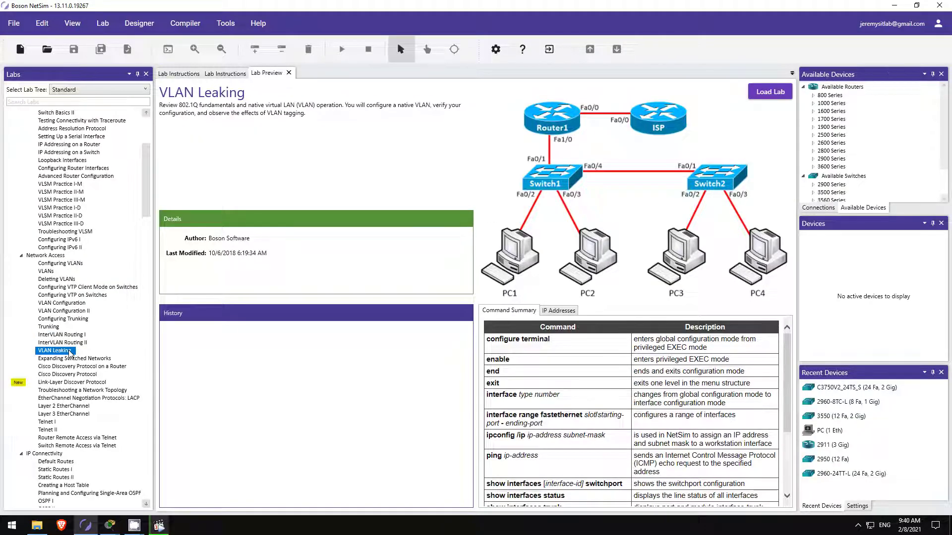
{"action": "scroll", "coordinate": [71, 352], "scroll_direction": "down", "scroll_amount": 2}
{"action": "left_click", "coordinate": [56, 342]}
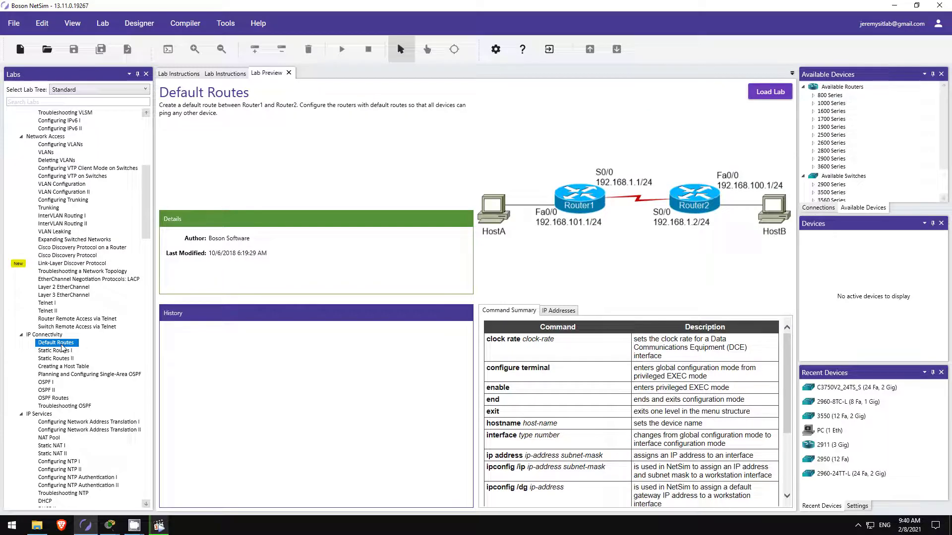
{"action": "scroll", "coordinate": [63, 348], "scroll_direction": "down", "scroll_amount": 1}
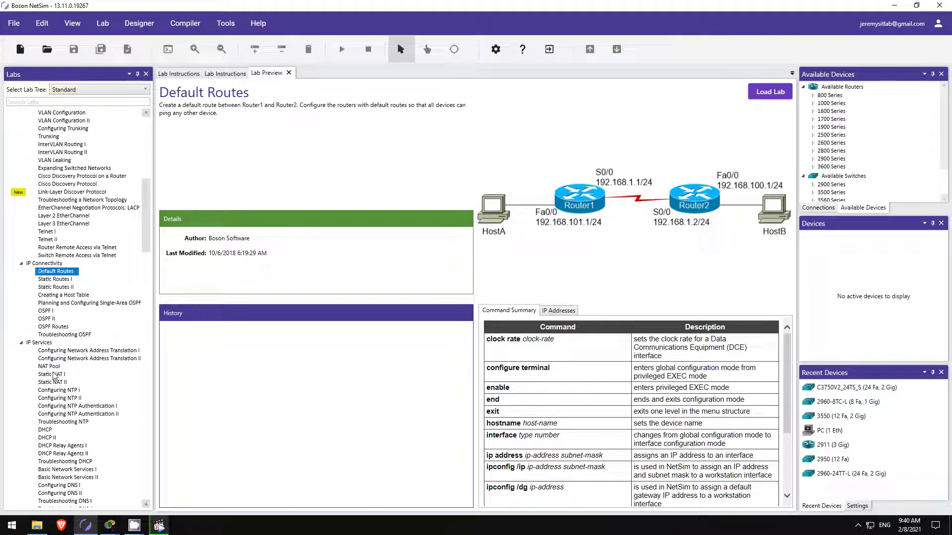
Step: Preview the NAT Pool, DHCP II, Standard Access Lists and Switch Security II labs, then return to Packet Tracer
{"action": "left_click", "coordinate": [51, 367]}
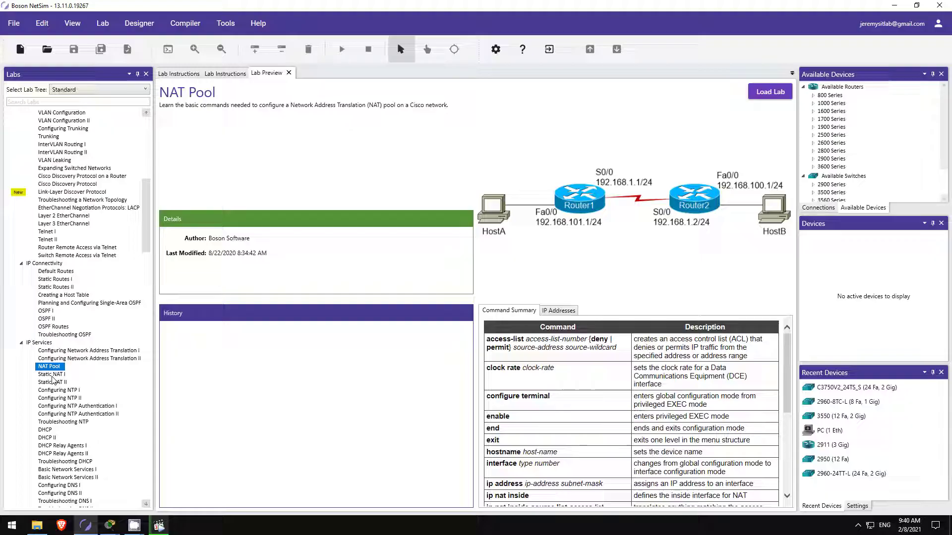
{"action": "scroll", "coordinate": [51, 368], "scroll_direction": "down", "scroll_amount": 1}
{"action": "left_click", "coordinate": [53, 366]}
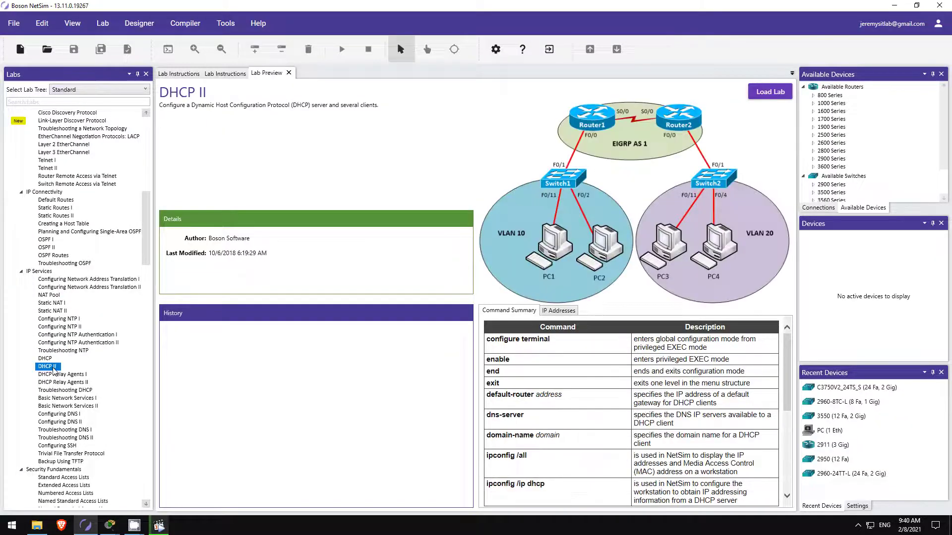
{"action": "scroll", "coordinate": [62, 380], "scroll_direction": "down", "scroll_amount": 2}
{"action": "left_click", "coordinate": [62, 383]}
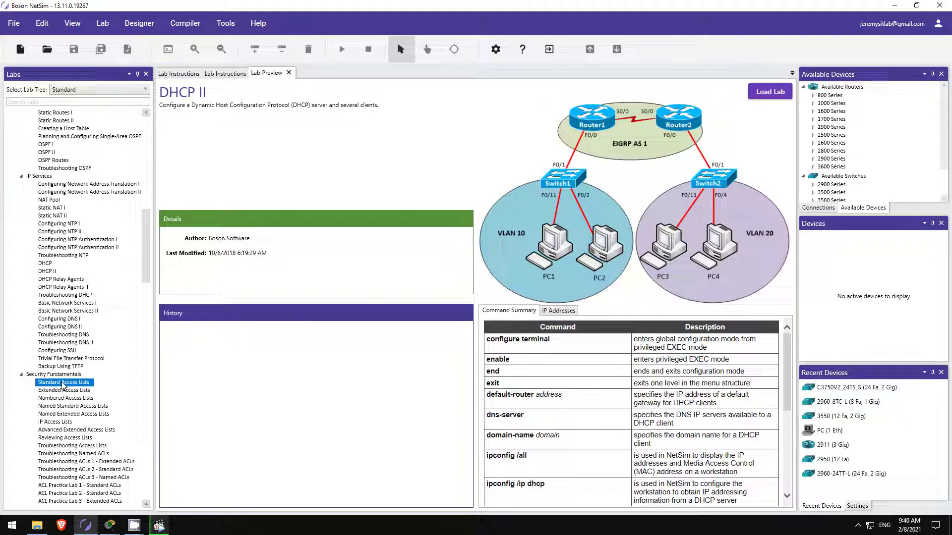
{"action": "scroll", "coordinate": [63, 383], "scroll_direction": "down", "scroll_amount": 3}
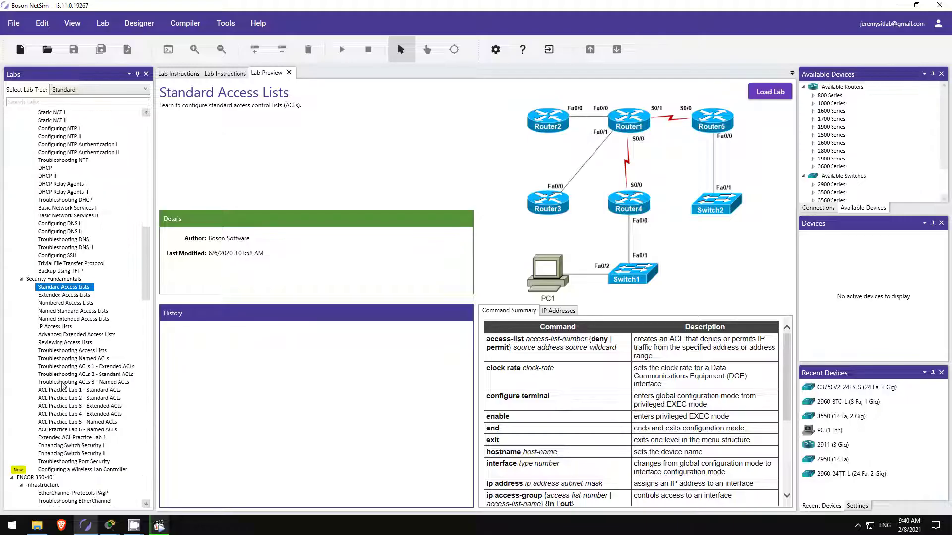
{"action": "left_click", "coordinate": [63, 382]}
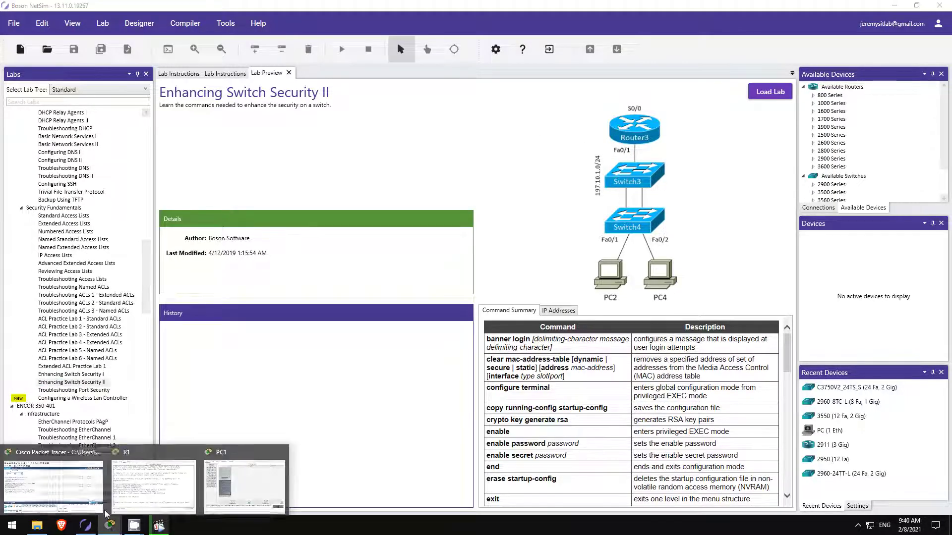
{"action": "left_click", "coordinate": [111, 526]}
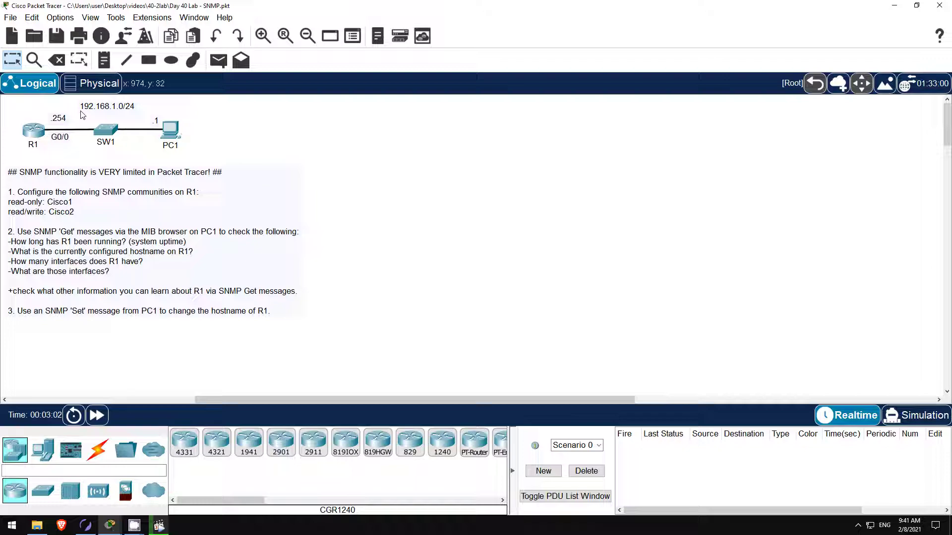
{"action": "left_click", "coordinate": [34, 132]}
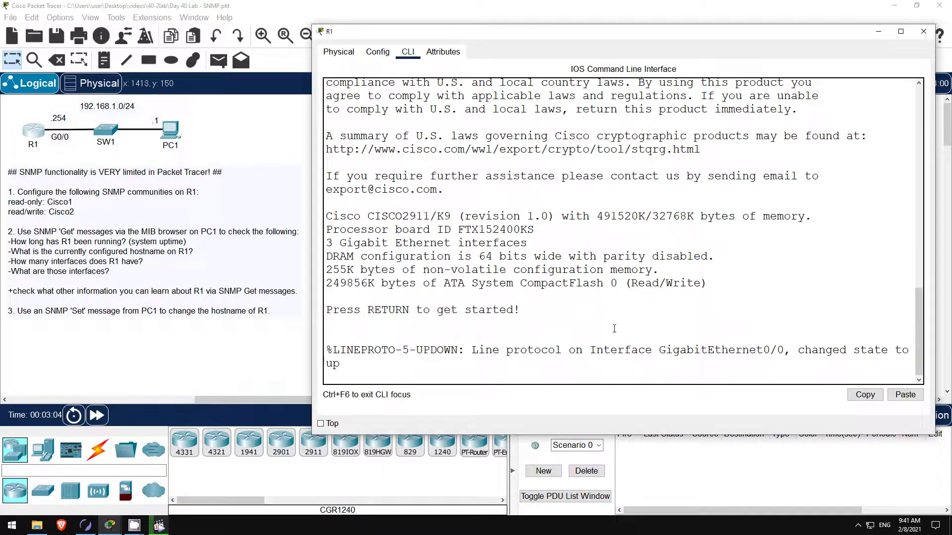
{"action": "key", "text": "Return"}
{"action": "key", "text": "Return"}
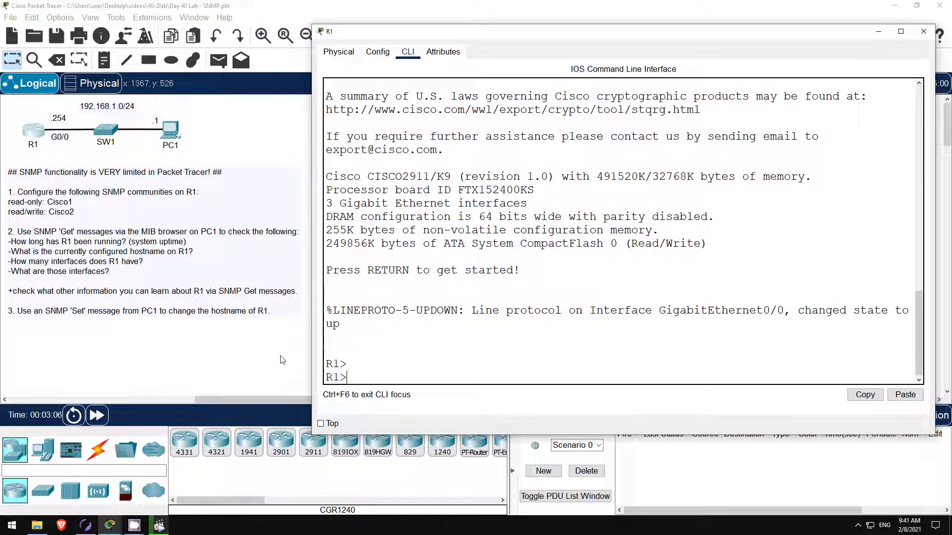
{"action": "type", "text": "en"}
{"action": "key", "text": "Tab"}
{"action": "key", "text": "Return"}
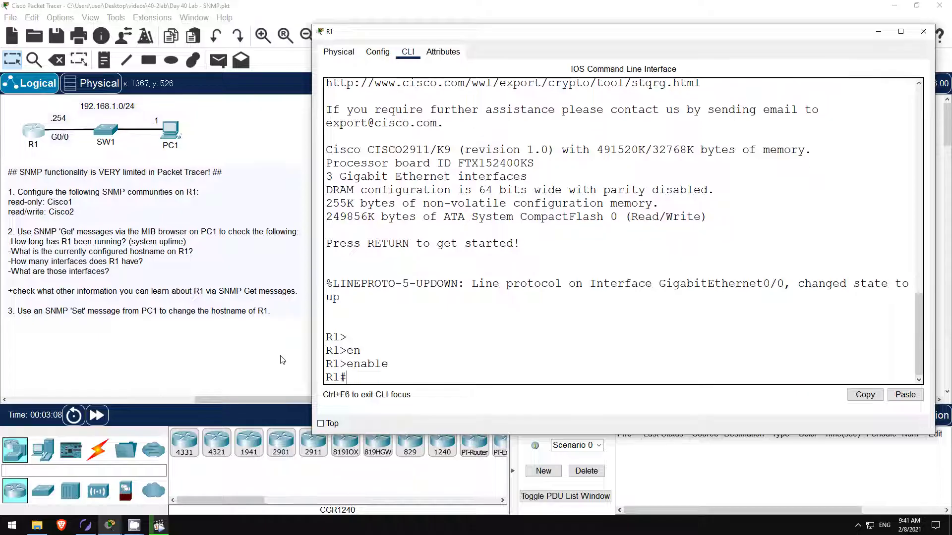
{"action": "type", "text": "conf t"}
{"action": "key", "text": "Return"}
{"action": "type", "text": "snm"}
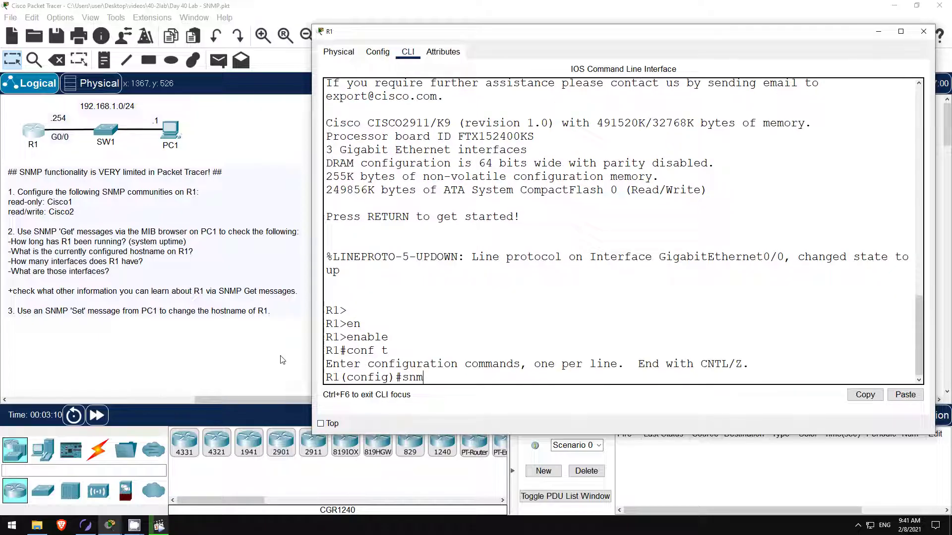
{"action": "key", "text": "Tab"}
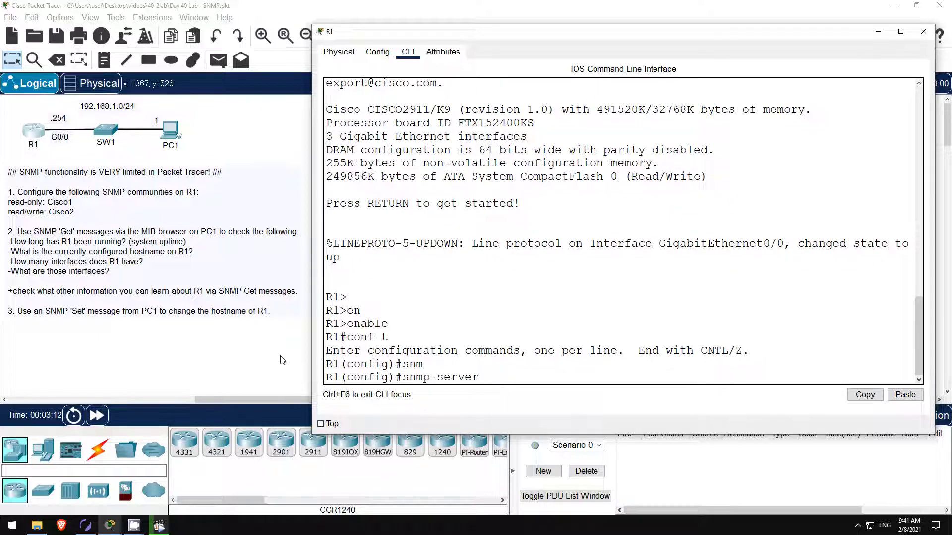
{"action": "type", "text": "?"}
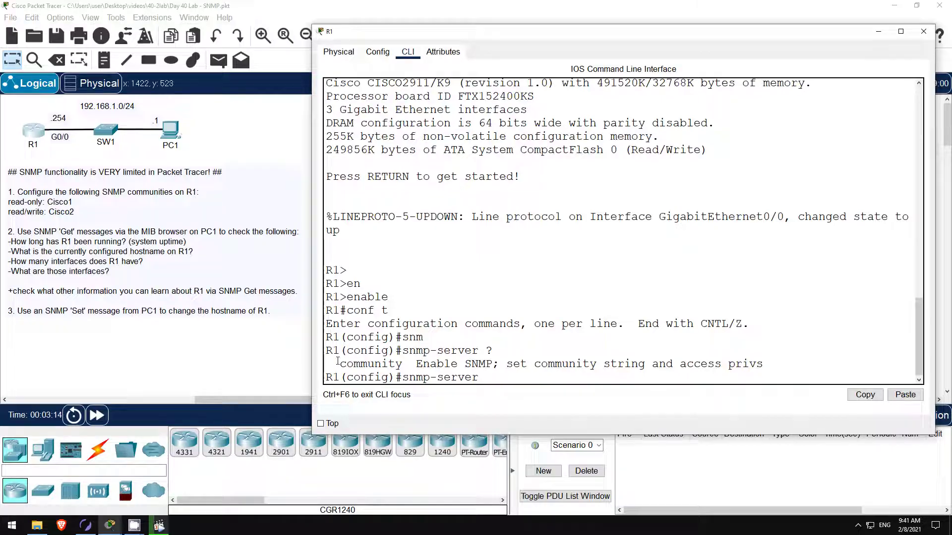
{"action": "left_click_drag", "start_coordinate": [339, 364], "coordinate": [405, 364]}
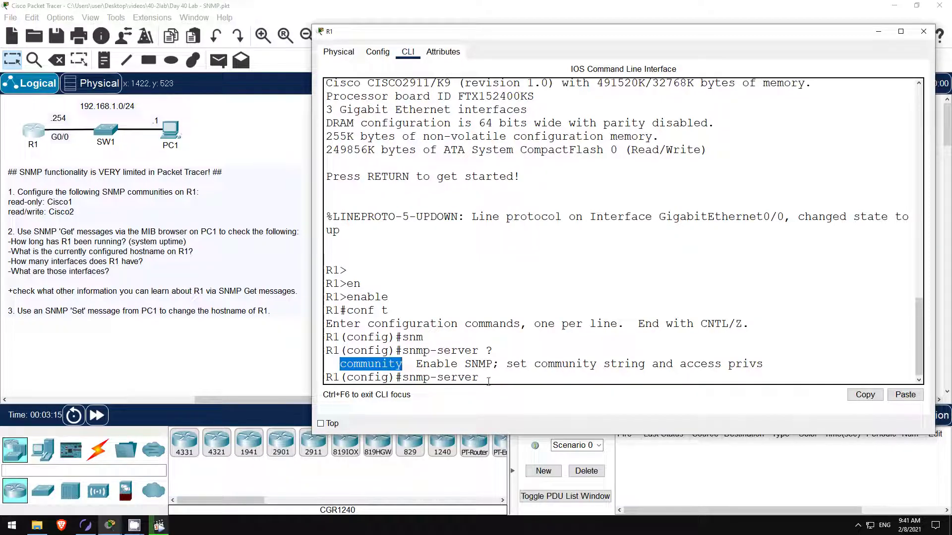
{"action": "left_click", "coordinate": [513, 378]}
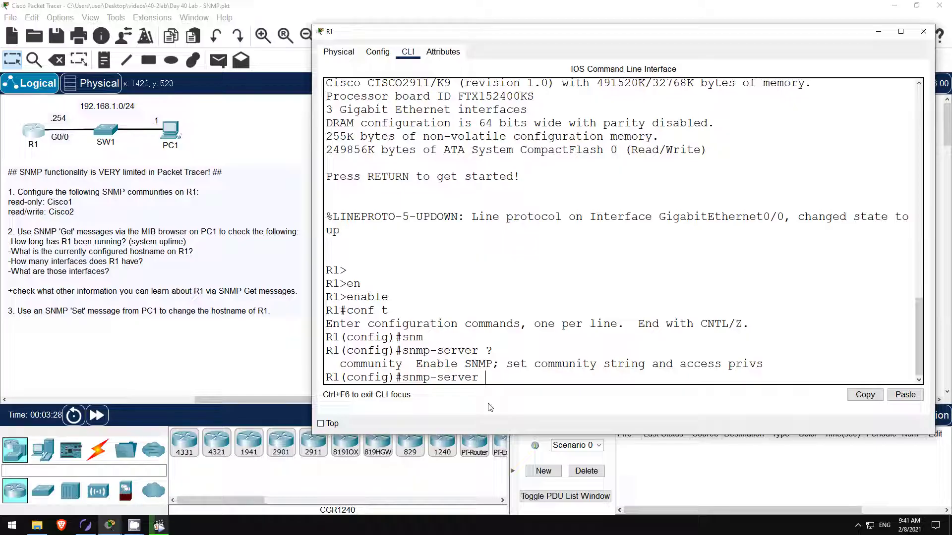
{"action": "type", "text": "com"}
{"action": "key", "text": "Tab"}
{"action": "type", "text": "C"}
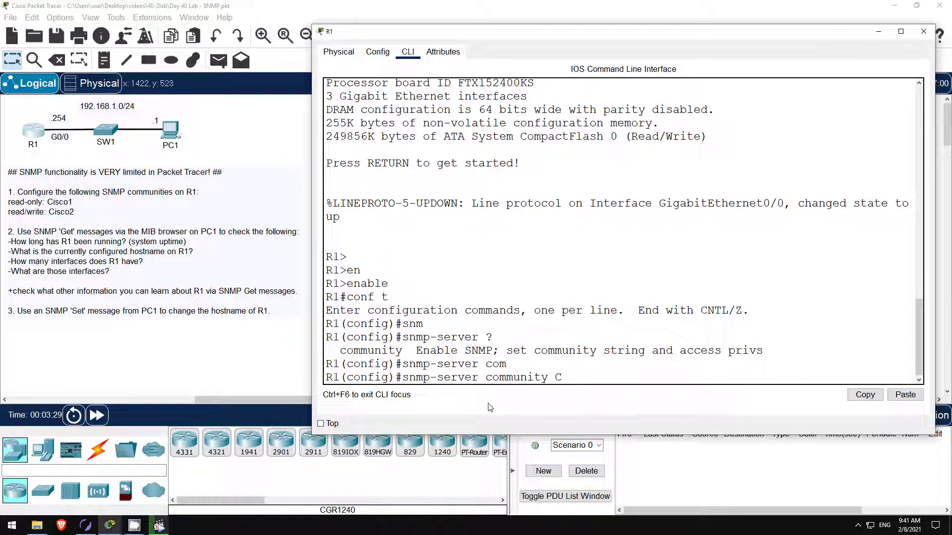
{"action": "type", "text": "isco1 ro"}
{"action": "key", "text": "Return"}
Step: Add read-write SNMP community Cisco2 and close R1's CLI window
{"action": "key", "text": "Up"}
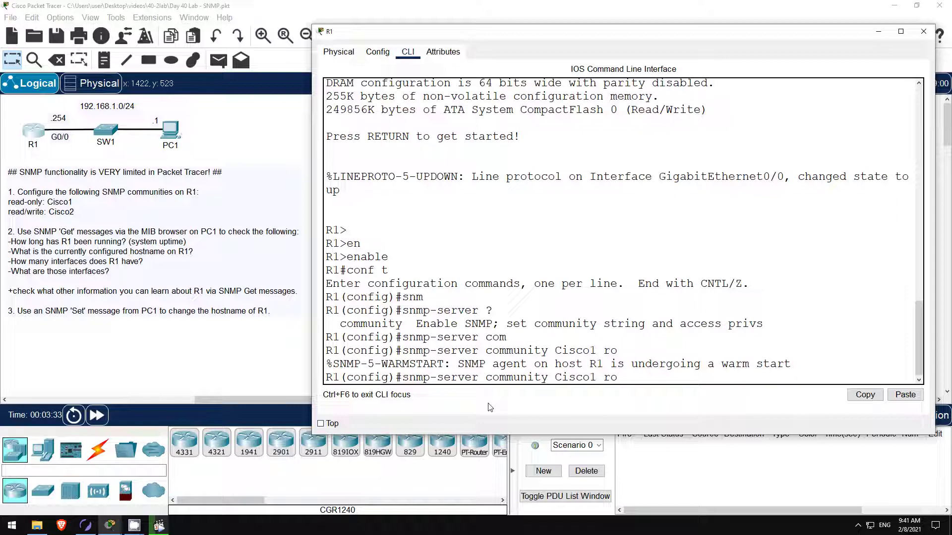
{"action": "key", "text": "BackSpace"}
{"action": "key", "text": "BackSpace"}
{"action": "key", "text": "BackSpace"}
{"action": "key", "text": "BackSpace"}
{"action": "type", "text": "2"}
{"action": "type", "text": " rw"}
{"action": "key", "text": "Return"}
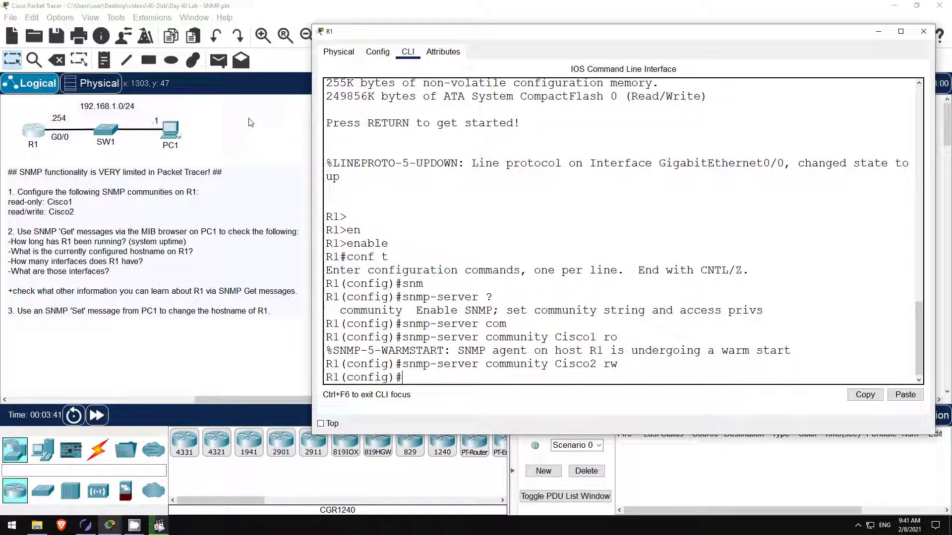
{"action": "left_click", "coordinate": [923, 31]}
Step: Launch PC1's MIB Browser and enter R1's address 192.168.1.254
{"action": "left_click", "coordinate": [174, 127]}
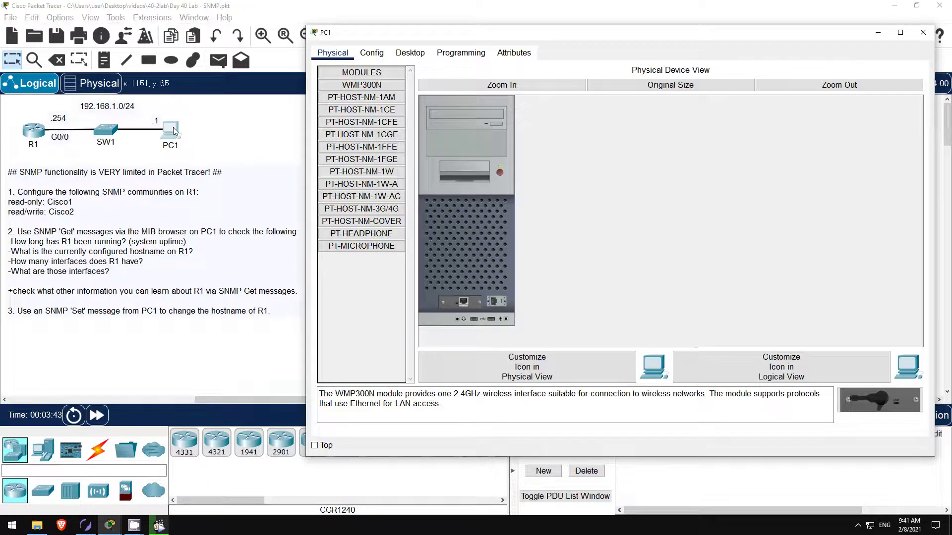
{"action": "left_click", "coordinate": [410, 53]}
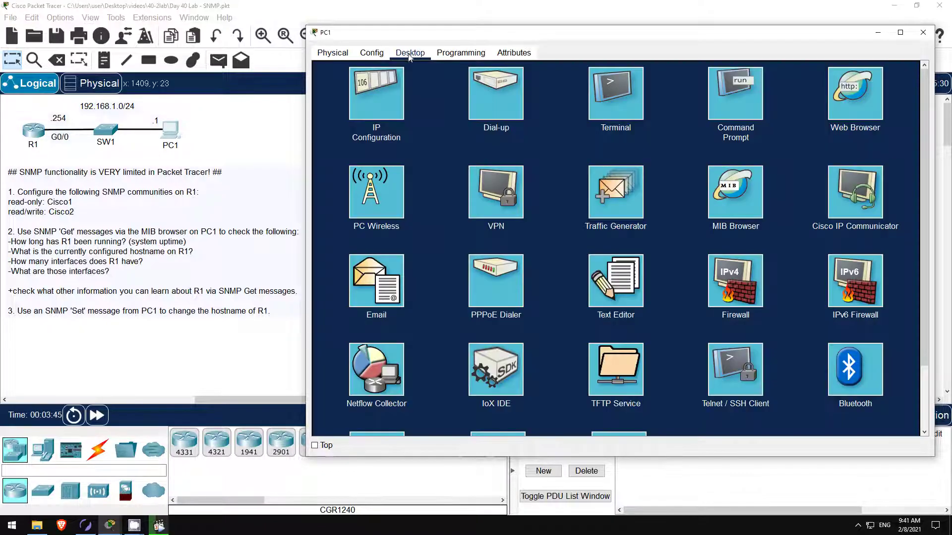
{"action": "left_click", "coordinate": [730, 195]}
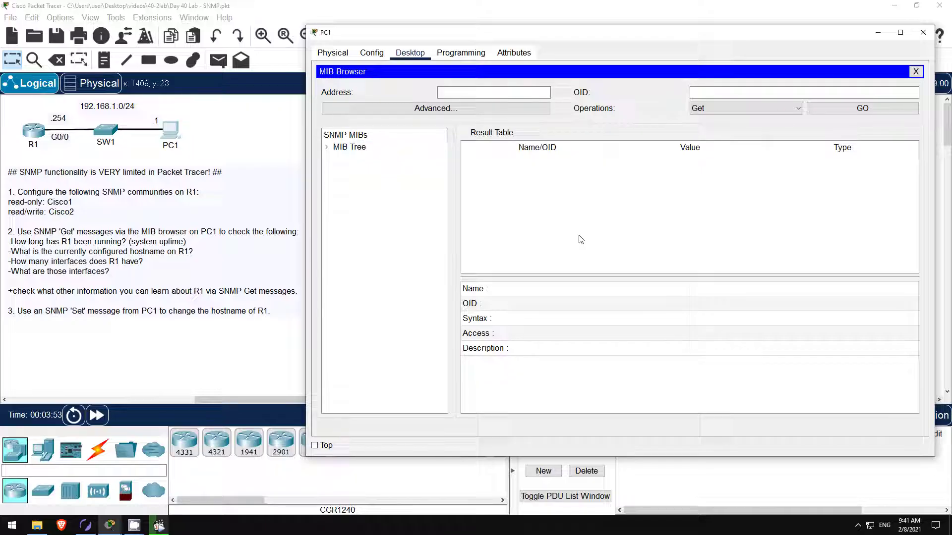
{"action": "left_click", "coordinate": [466, 90]}
{"action": "type", "text": "192.168.1.254"}
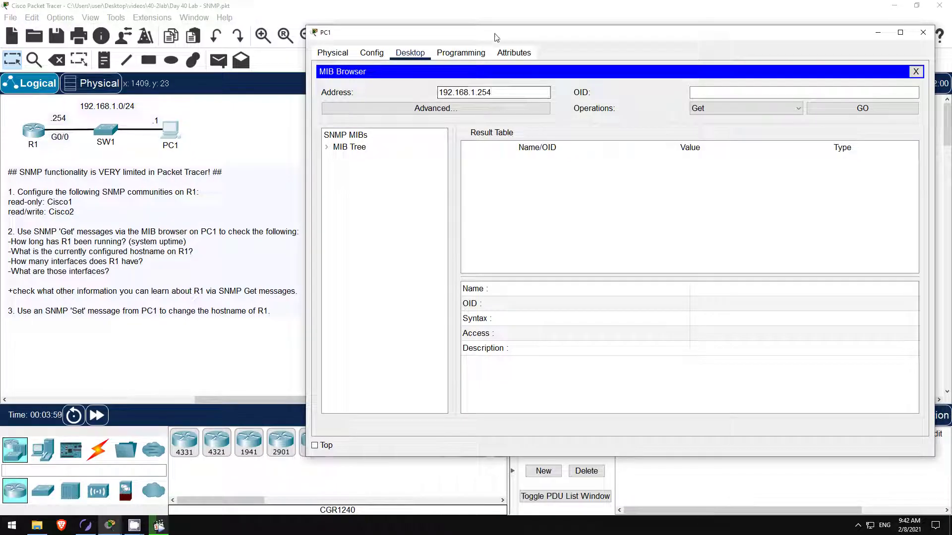
{"action": "left_click", "coordinate": [448, 108]}
{"action": "left_click", "coordinate": [491, 219]}
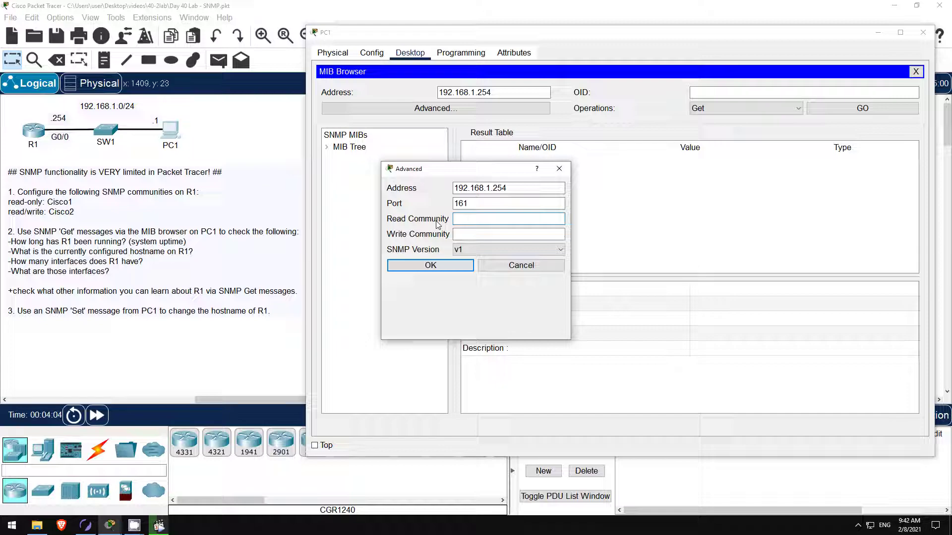
{"action": "type", "text": "isco1"}
{"action": "key", "text": "Tab"}
{"action": "type", "text": "Cisco2"}
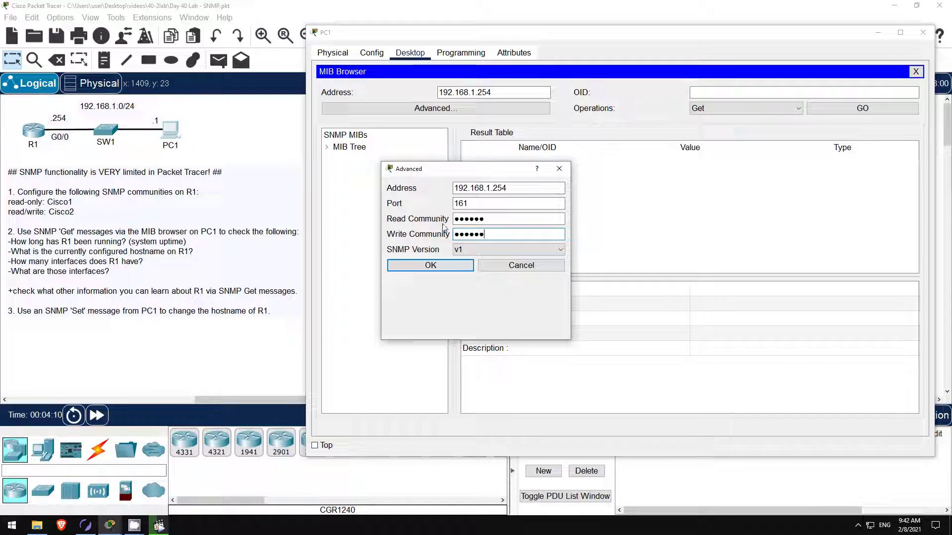
{"action": "left_click", "coordinate": [471, 250]}
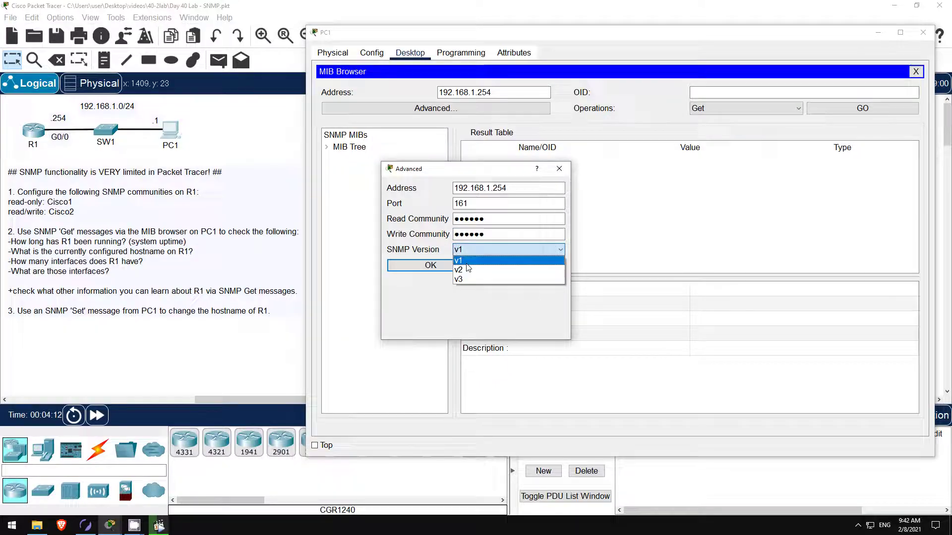
{"action": "left_click", "coordinate": [467, 262]}
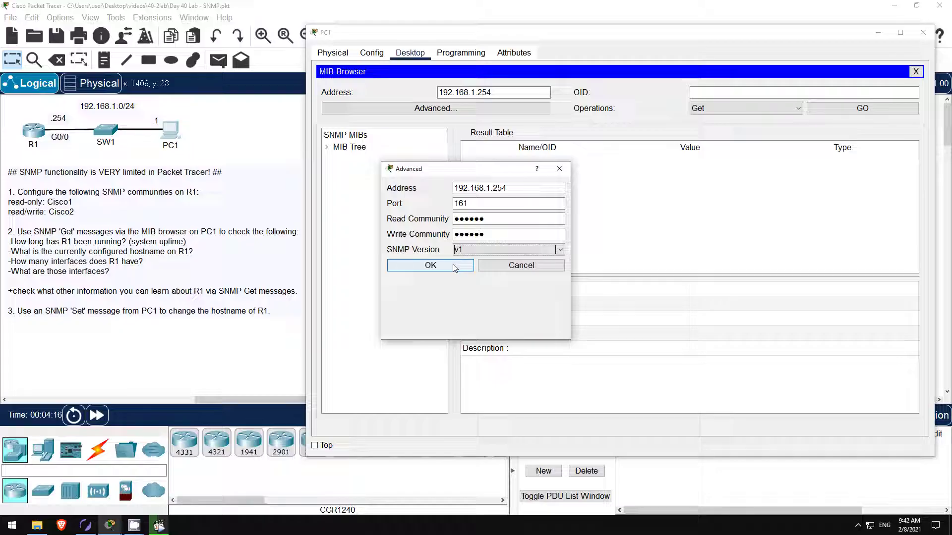
{"action": "left_click", "coordinate": [453, 268]}
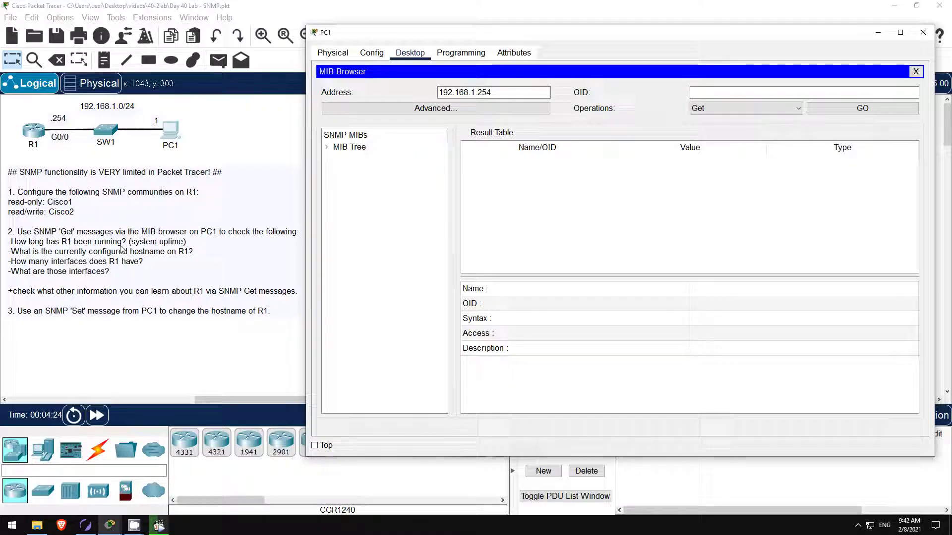
Step: Expand the MIB tree down to iso.org.dod.internet.mgmt.mib-2.system
{"action": "left_click", "coordinate": [327, 147]}
{"action": "left_click", "coordinate": [337, 158]}
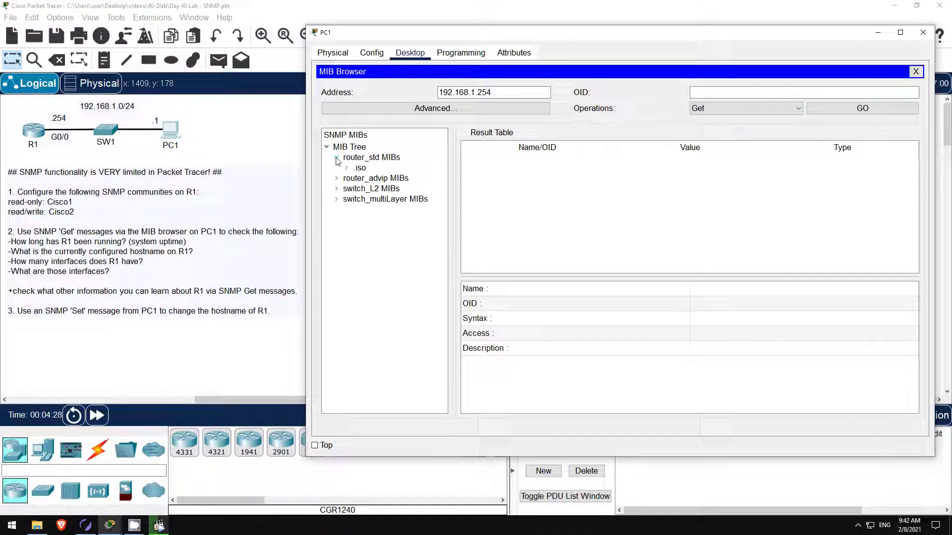
{"action": "left_click", "coordinate": [346, 168]}
{"action": "left_click", "coordinate": [356, 179]}
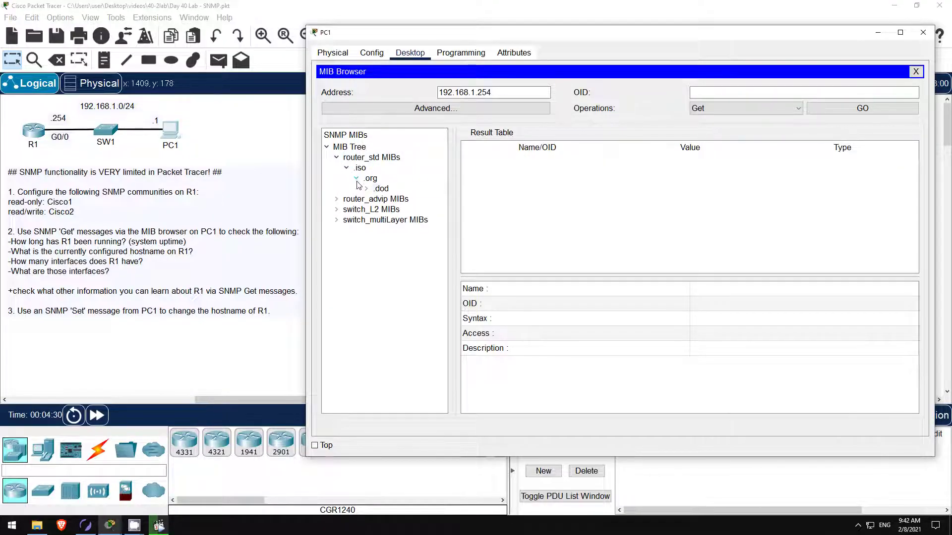
{"action": "left_click", "coordinate": [366, 189]}
{"action": "left_click", "coordinate": [377, 200]}
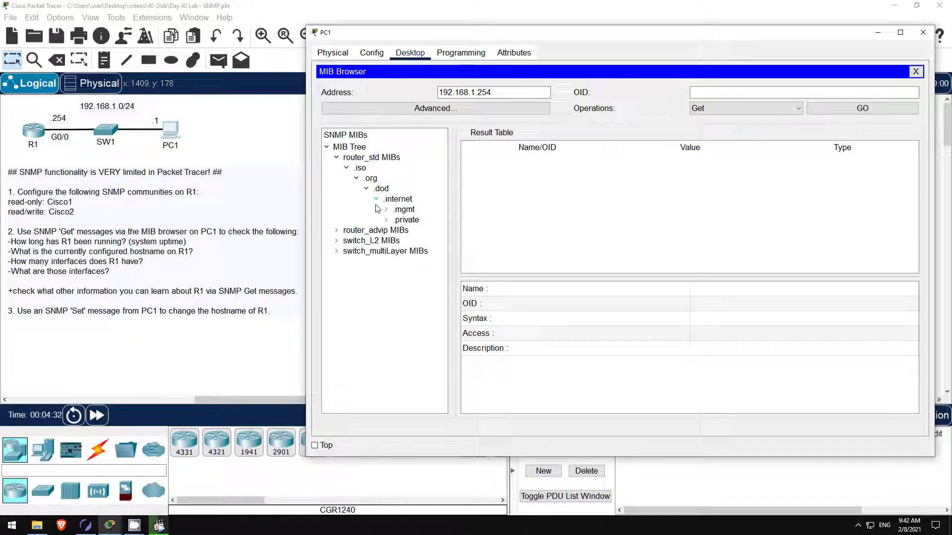
{"action": "left_click", "coordinate": [386, 210]}
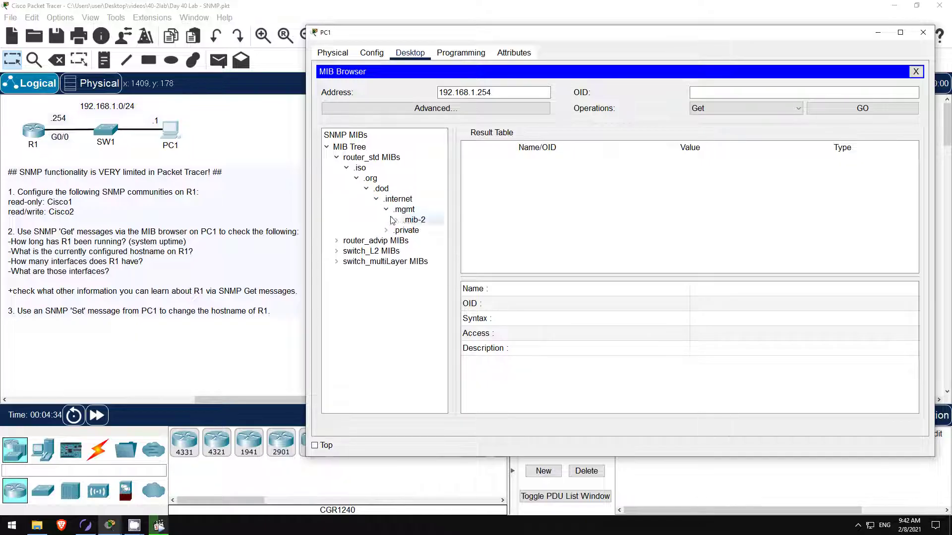
{"action": "left_click", "coordinate": [397, 220]}
{"action": "left_click", "coordinate": [407, 230]}
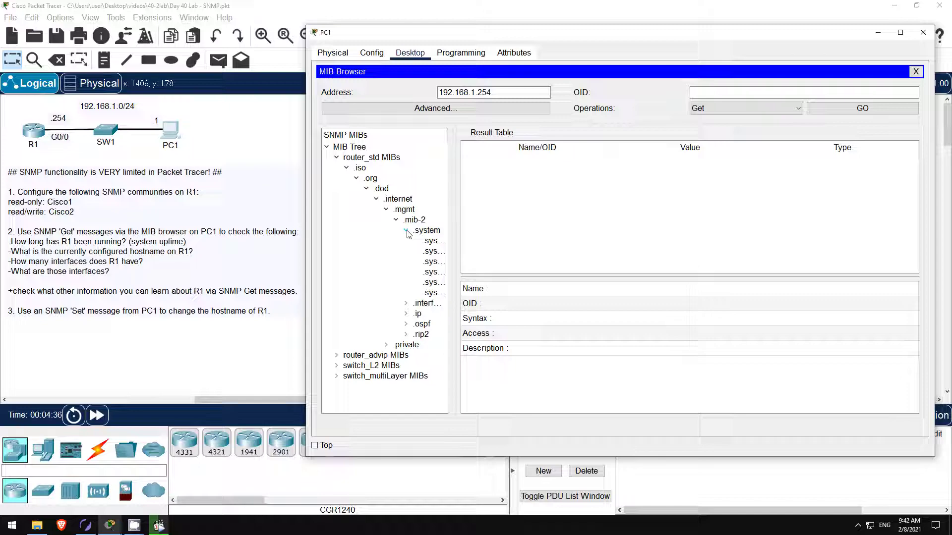
{"action": "left_click_drag", "start_coordinate": [454, 236], "coordinate": [502, 237]}
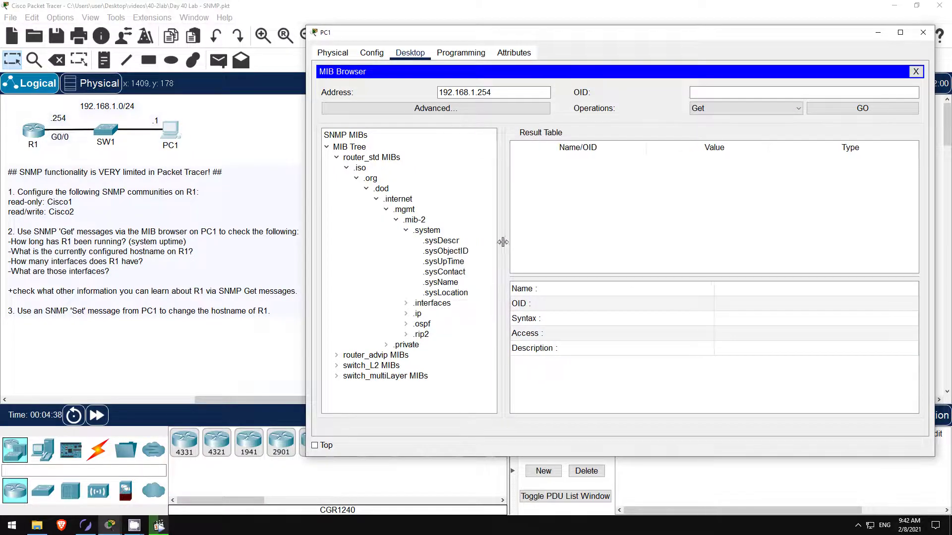
Step: Get sysUpTime (4 minutes 46 seconds) and sysName (R1) from R1
{"action": "left_click", "coordinate": [444, 262]}
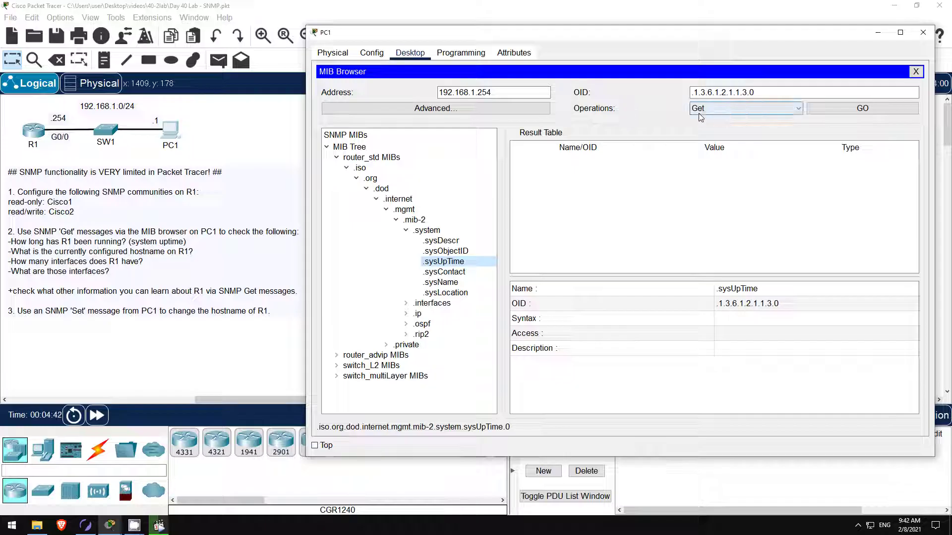
{"action": "left_click", "coordinate": [744, 108]}
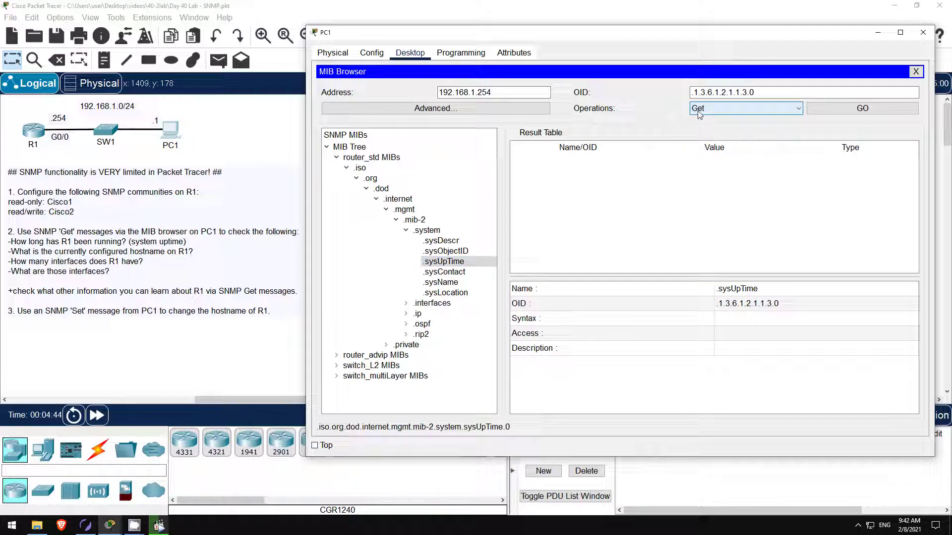
{"action": "left_click", "coordinate": [862, 108]}
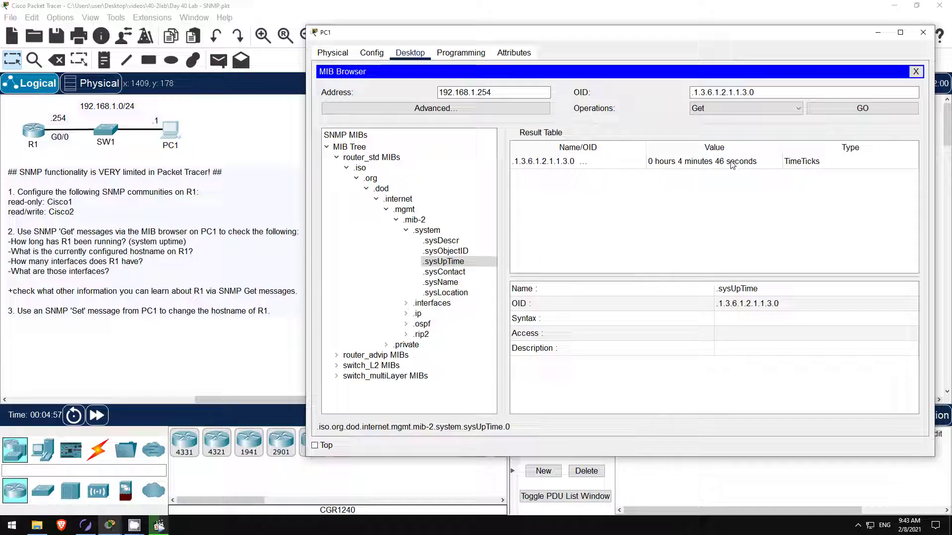
{"action": "left_click", "coordinate": [442, 282]}
{"action": "left_click", "coordinate": [863, 107]}
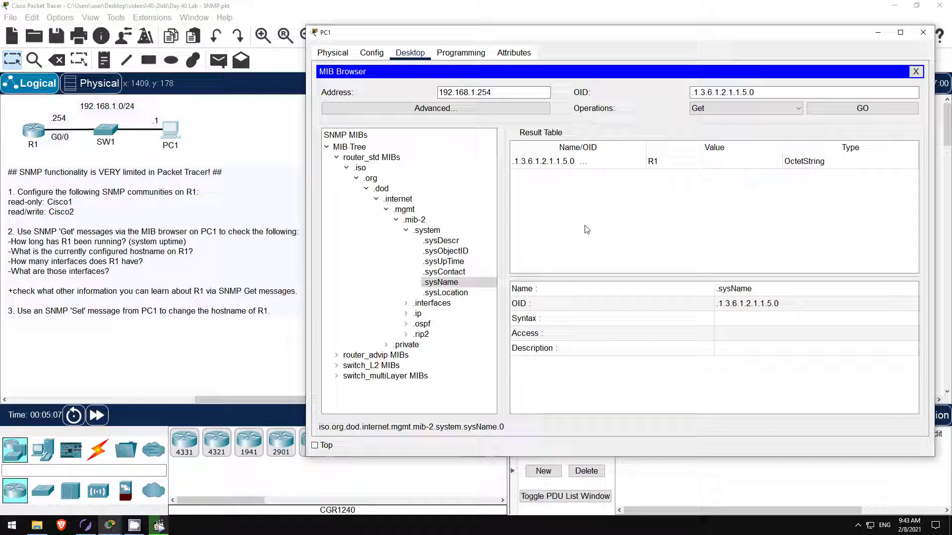
Step: Query R1's interface count (ifNumber) and interface names (ifDescr), including Vlan1
{"action": "left_click", "coordinate": [407, 304]}
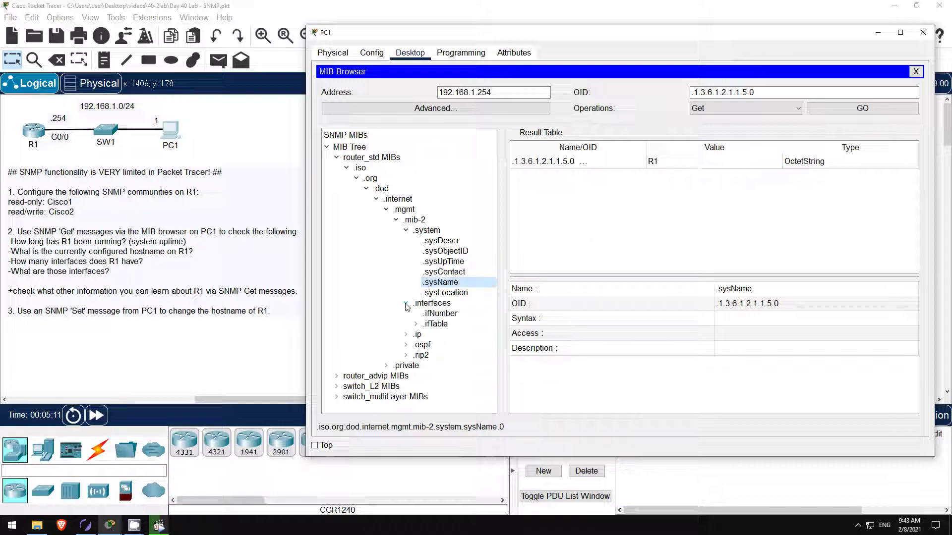
{"action": "left_click", "coordinate": [440, 313]}
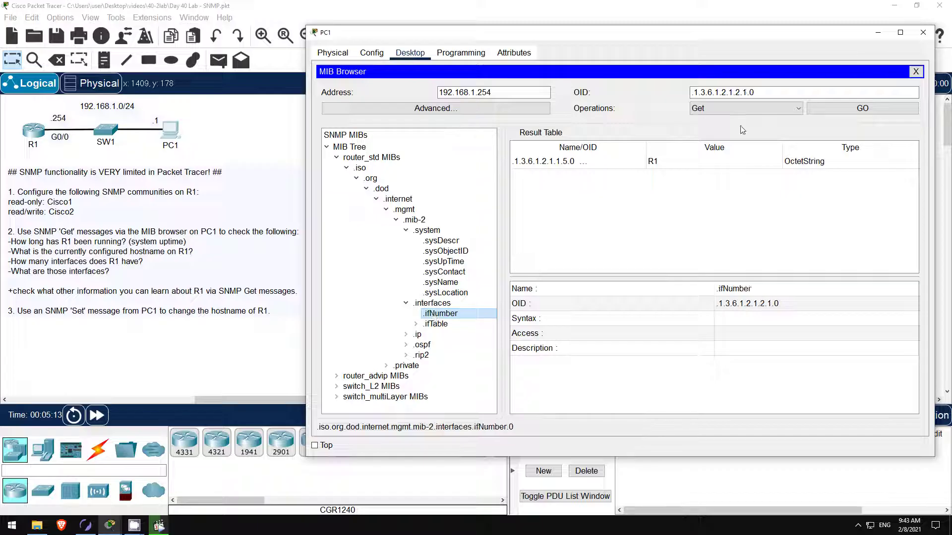
{"action": "left_click", "coordinate": [863, 108]}
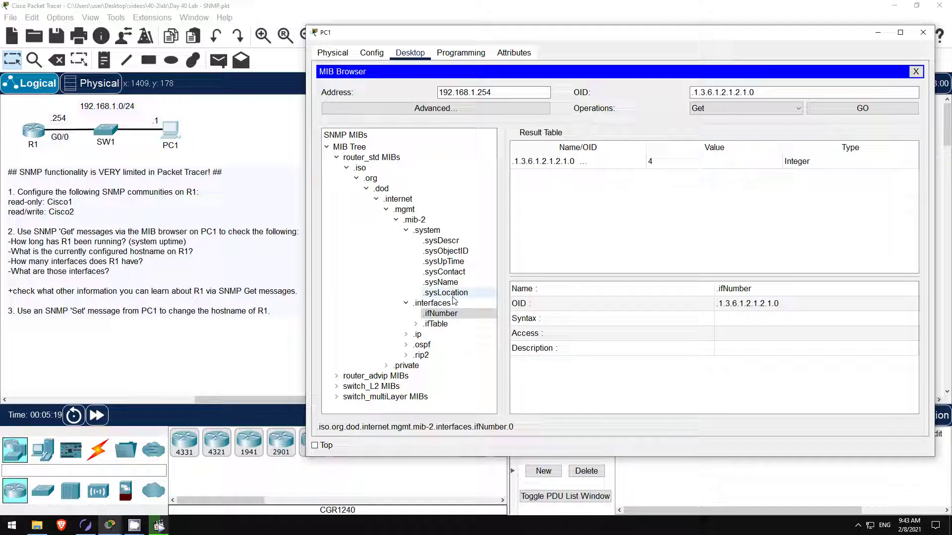
{"action": "left_click", "coordinate": [416, 325]}
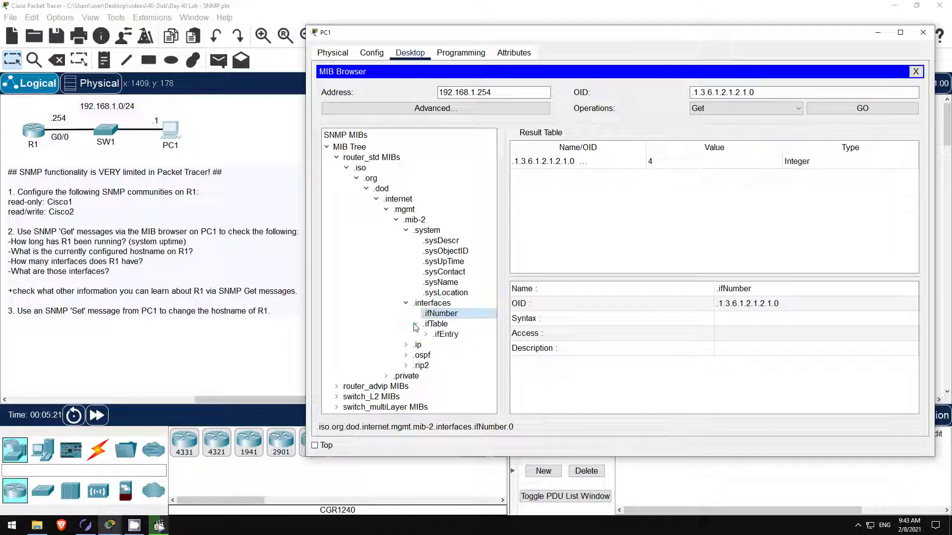
{"action": "left_click", "coordinate": [426, 335]}
{"action": "scroll", "coordinate": [426, 339], "scroll_direction": "down", "scroll_amount": 1}
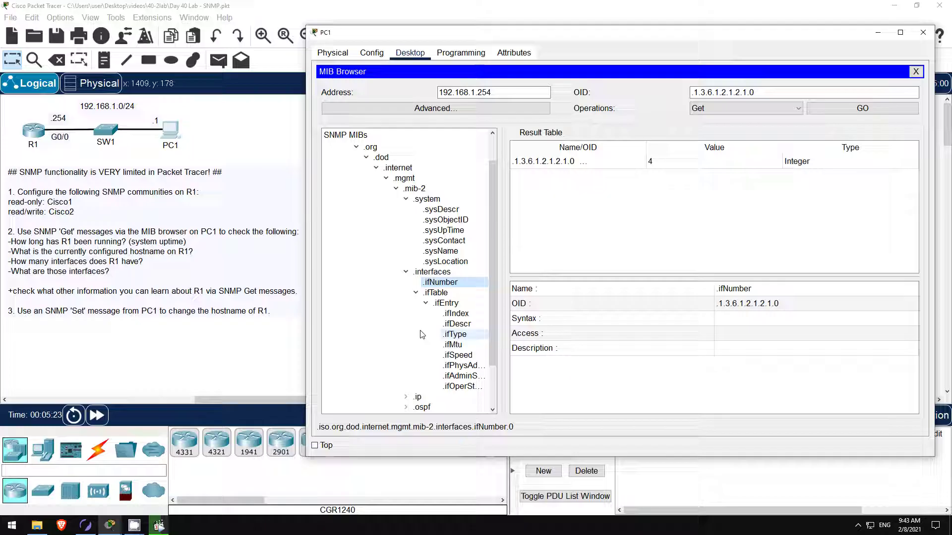
{"action": "left_click", "coordinate": [457, 324]}
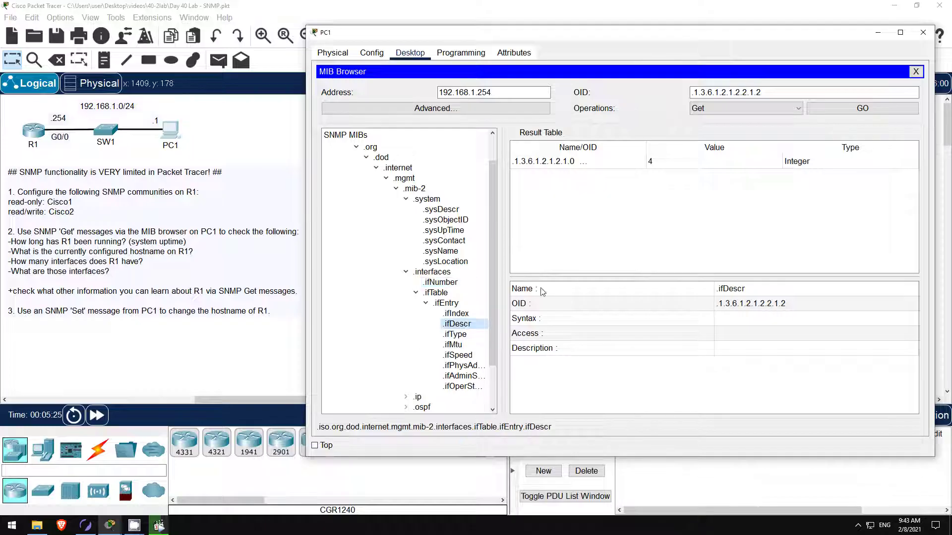
{"action": "left_click", "coordinate": [835, 110]}
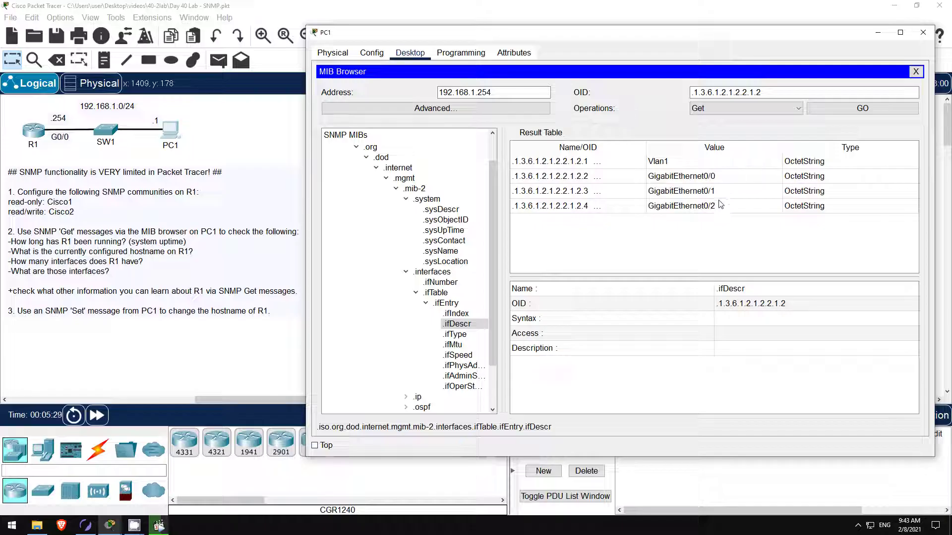
{"action": "left_click", "coordinate": [718, 163]}
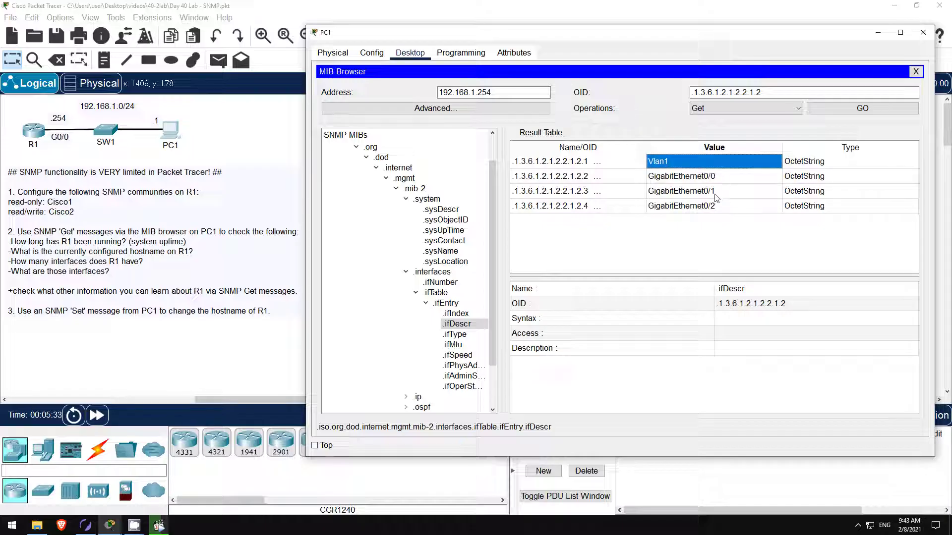
{"action": "left_click", "coordinate": [708, 231]}
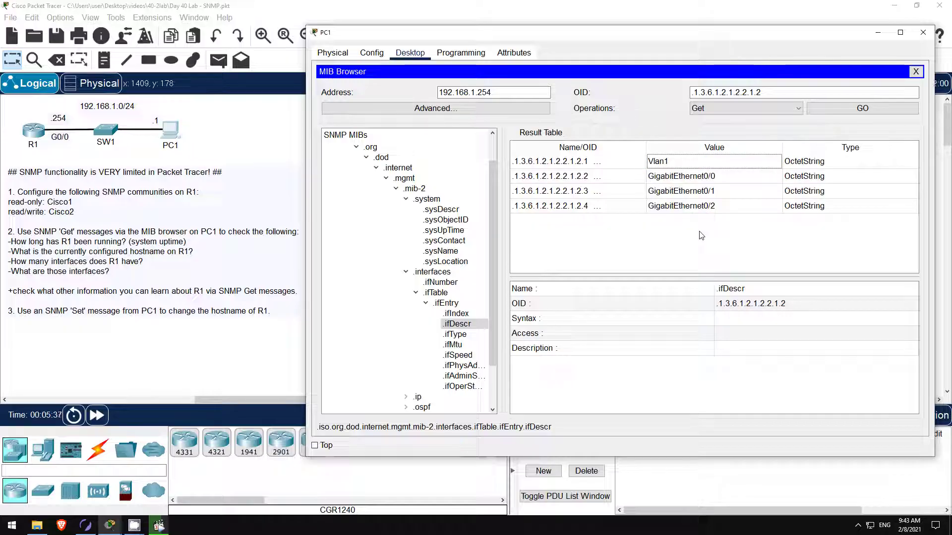
Step: Query ifType and ifAdminStatus for R1's four interfaces: only the second is up
{"action": "left_click", "coordinate": [455, 333]}
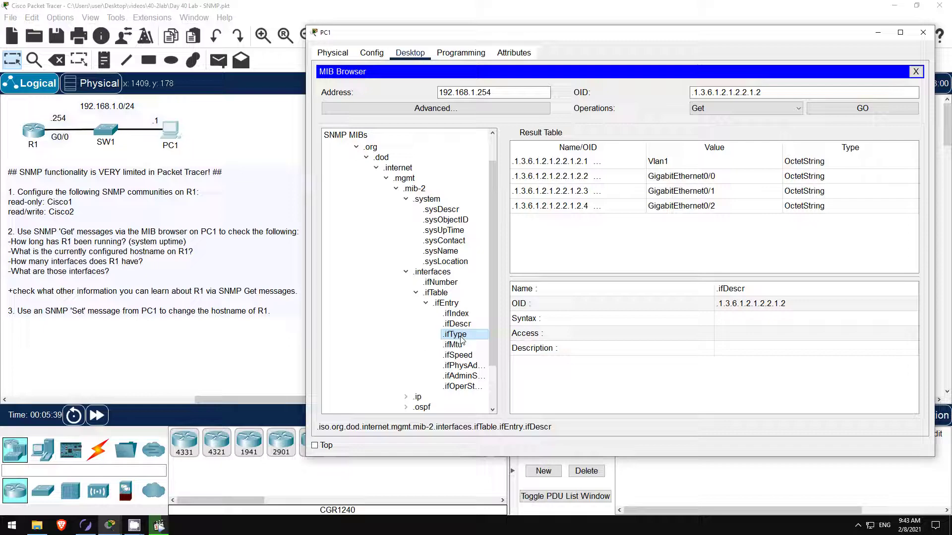
{"action": "left_click", "coordinate": [863, 107]}
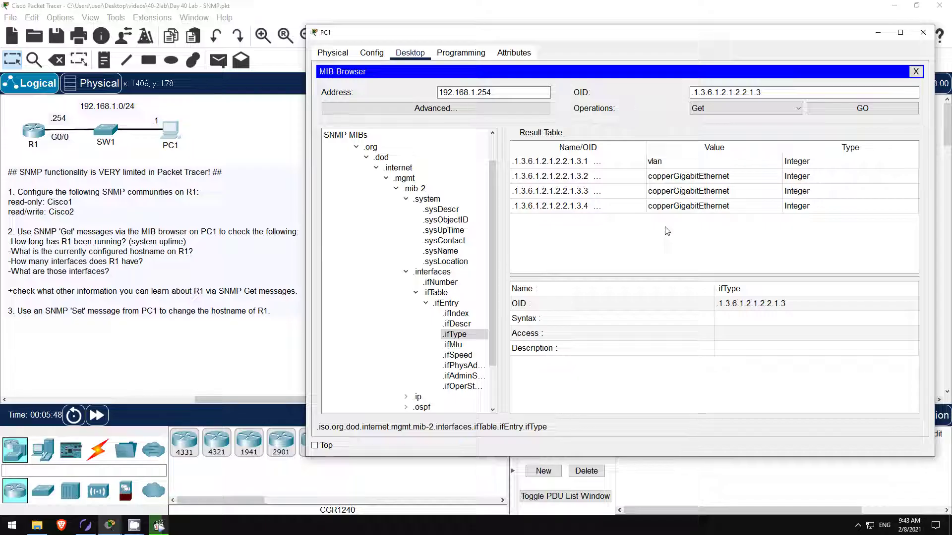
{"action": "left_click", "coordinate": [466, 375]}
{"action": "left_click", "coordinate": [862, 108]}
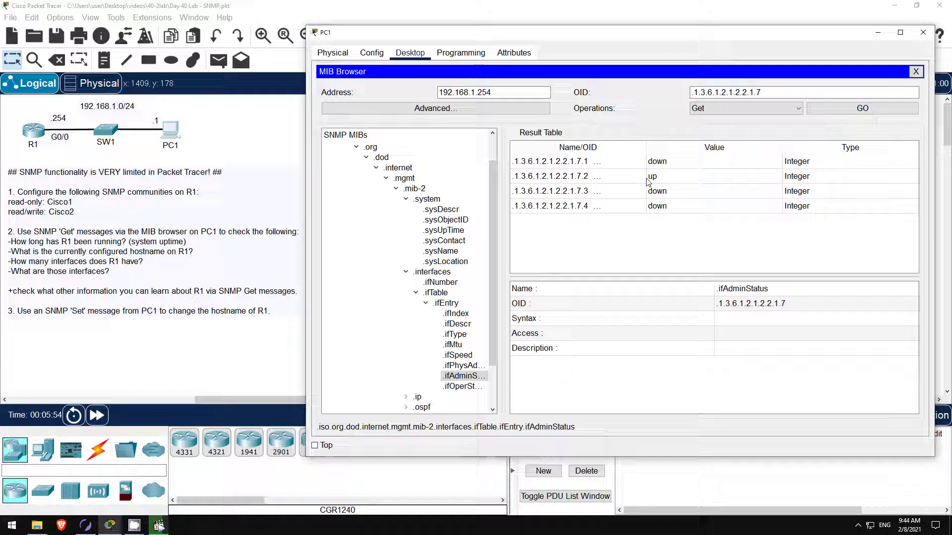
{"action": "left_click_drag", "start_coordinate": [501, 239], "coordinate": [521, 237]}
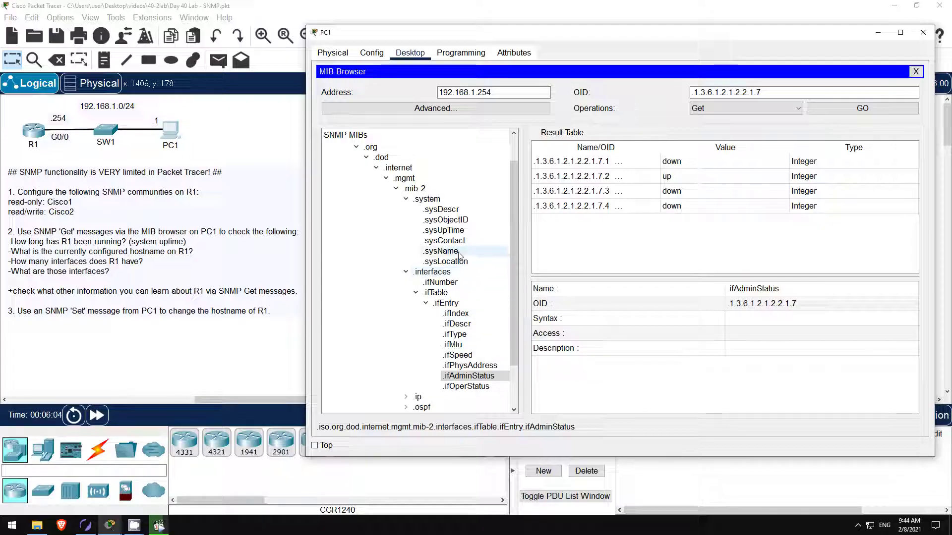
{"action": "mouse_move", "coordinate": [441, 252]}
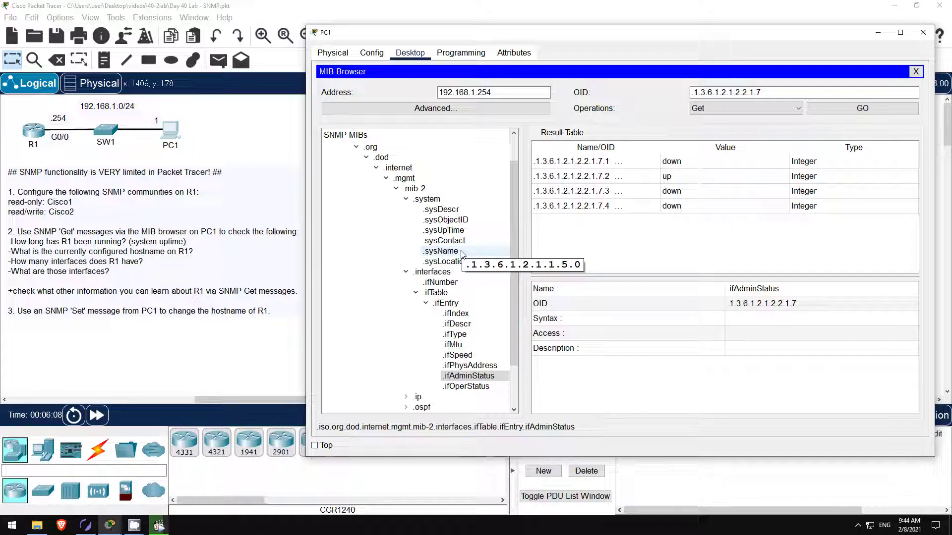
Step: Fetch R1's current sysName, then choose the Set operation
{"action": "left_click", "coordinate": [442, 250]}
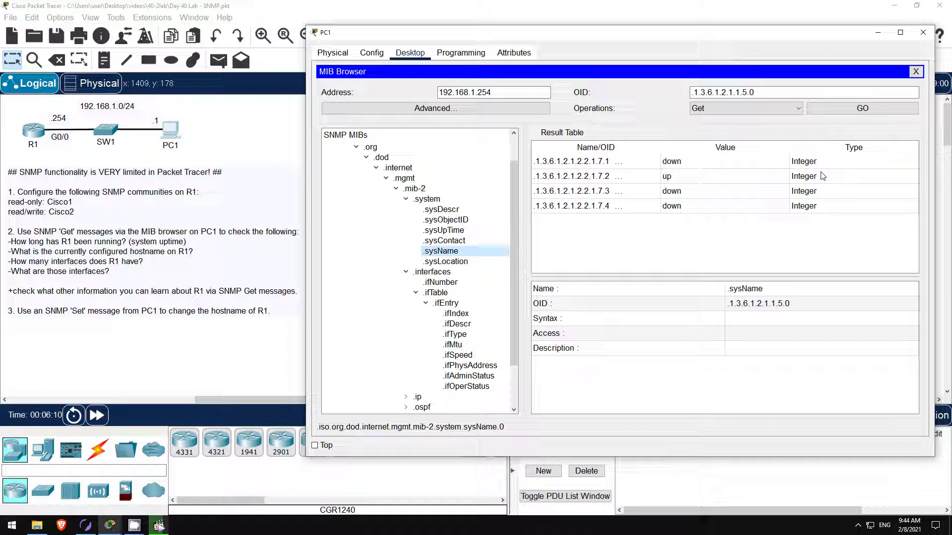
{"action": "left_click", "coordinate": [856, 110]}
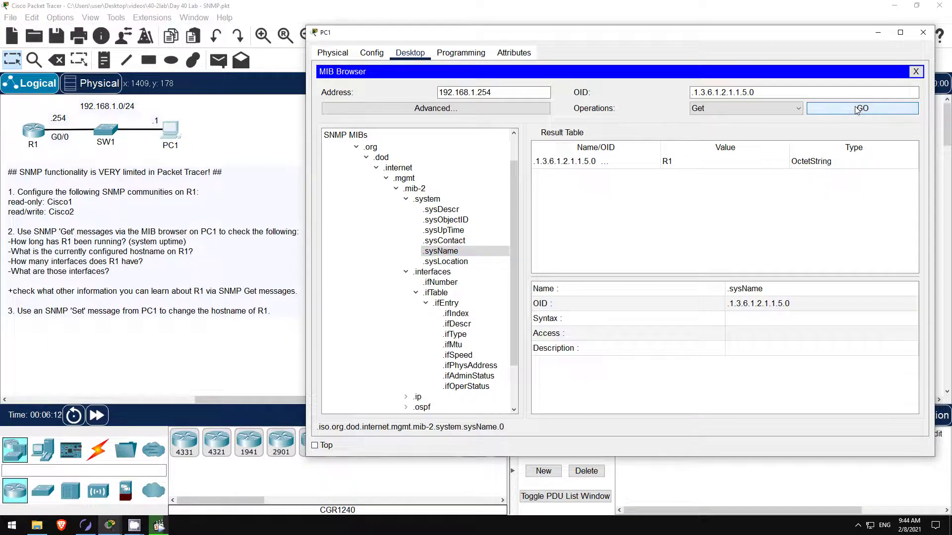
{"action": "left_click", "coordinate": [798, 109]}
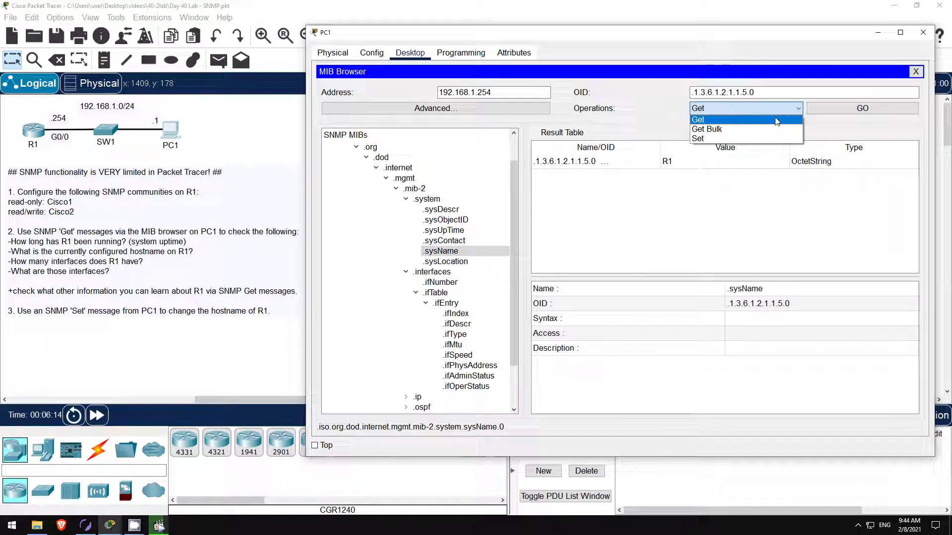
{"action": "left_click", "coordinate": [716, 139]}
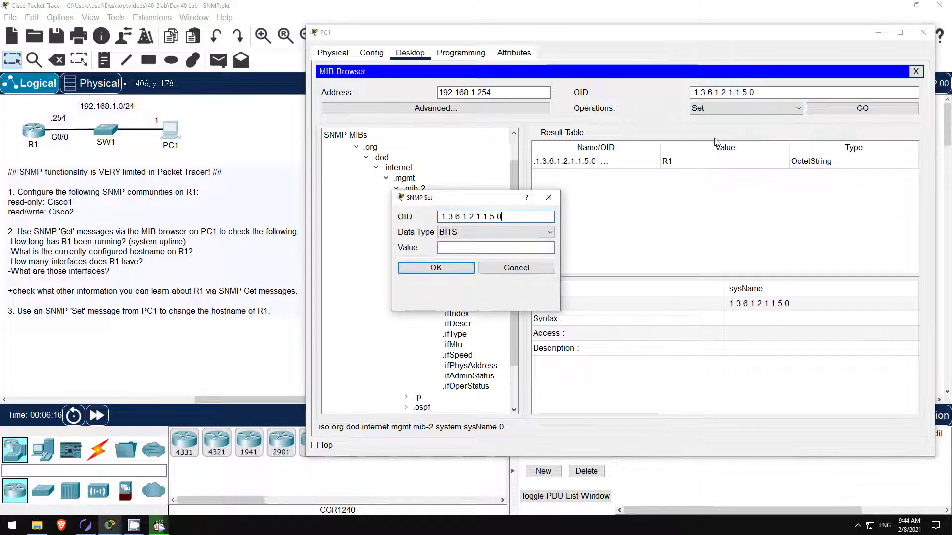
Step: Set sysName to the OctetString value R11 and send it to R1
{"action": "left_click", "coordinate": [456, 234]}
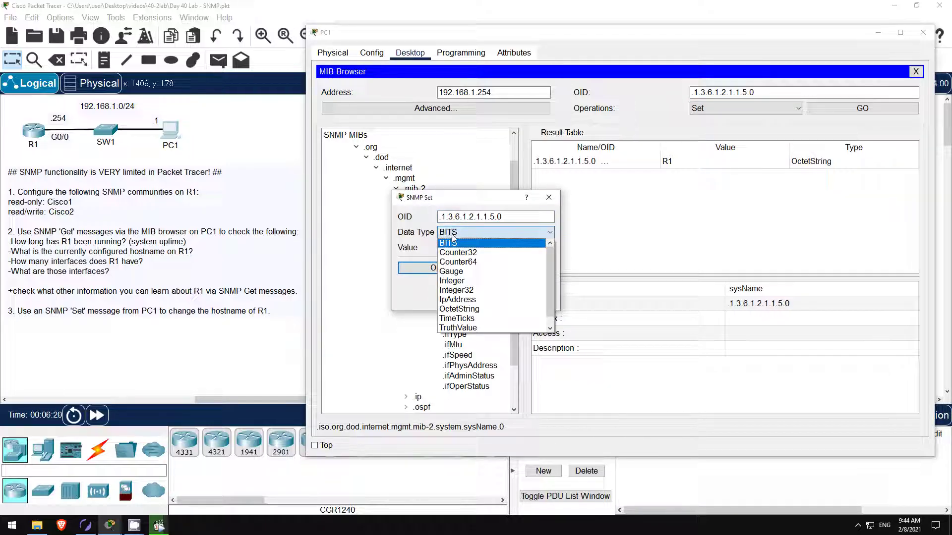
{"action": "left_click", "coordinate": [452, 241]}
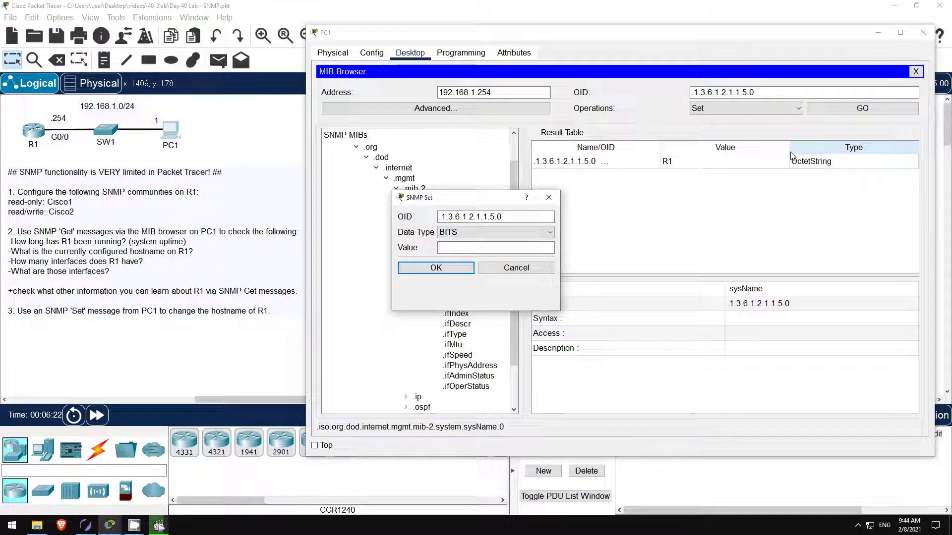
{"action": "left_click", "coordinate": [525, 233]}
{"action": "left_click", "coordinate": [458, 308]}
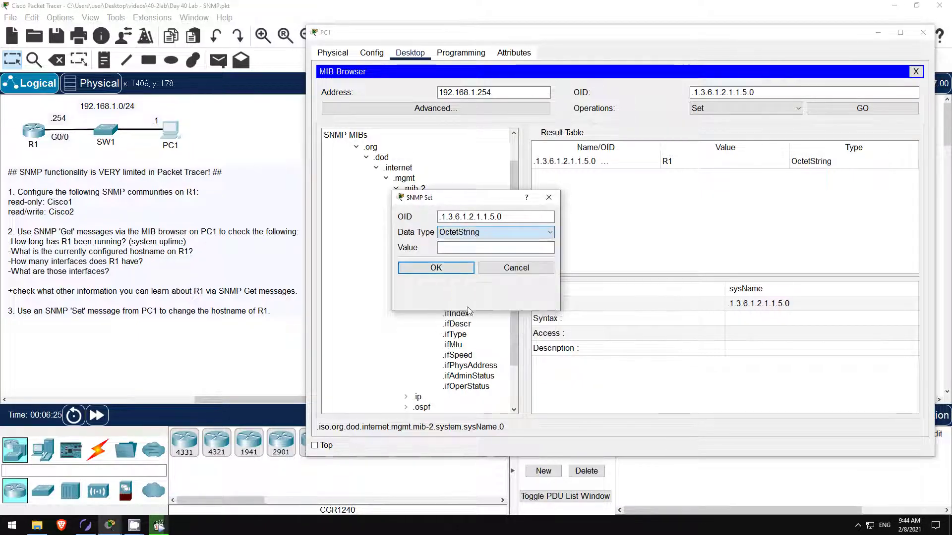
{"action": "left_click", "coordinate": [465, 247]}
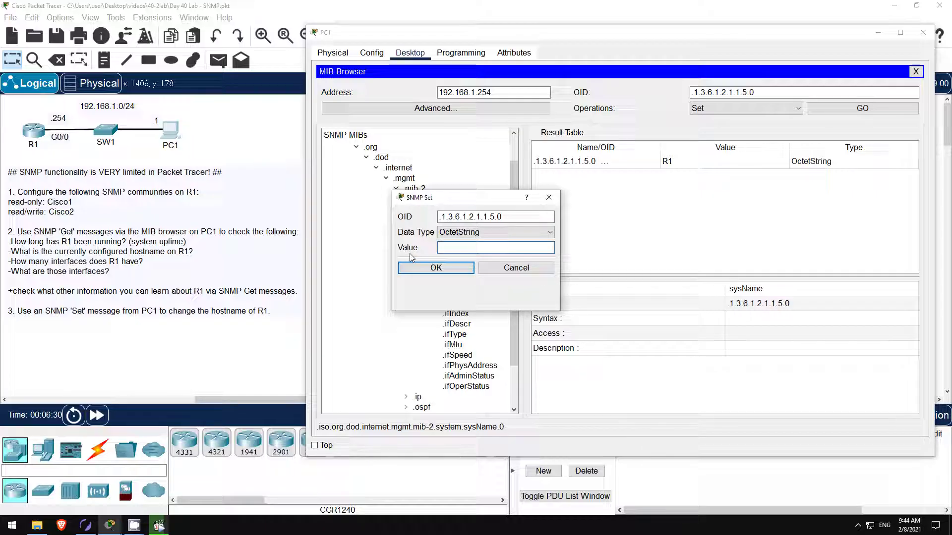
{"action": "type", "text": "R11"}
{"action": "left_click", "coordinate": [436, 267]}
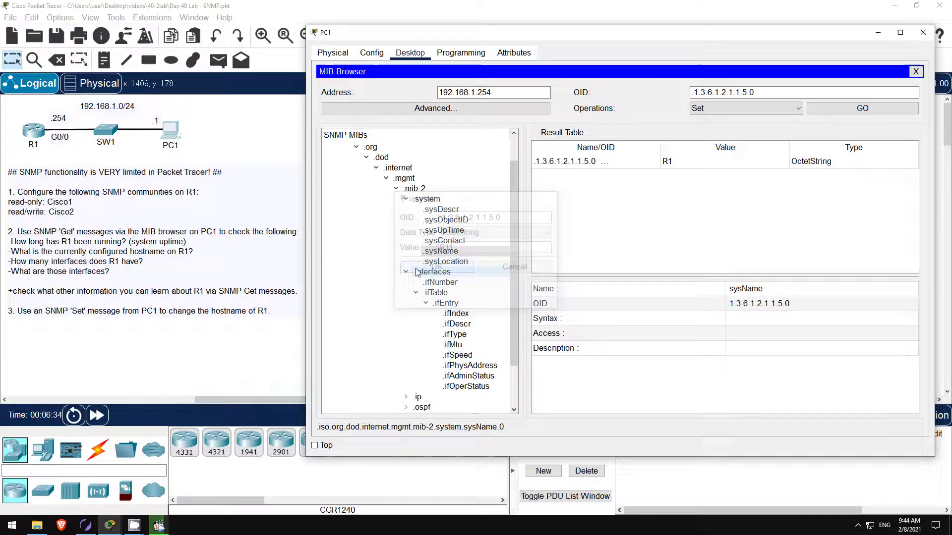
{"action": "left_click", "coordinate": [862, 108]}
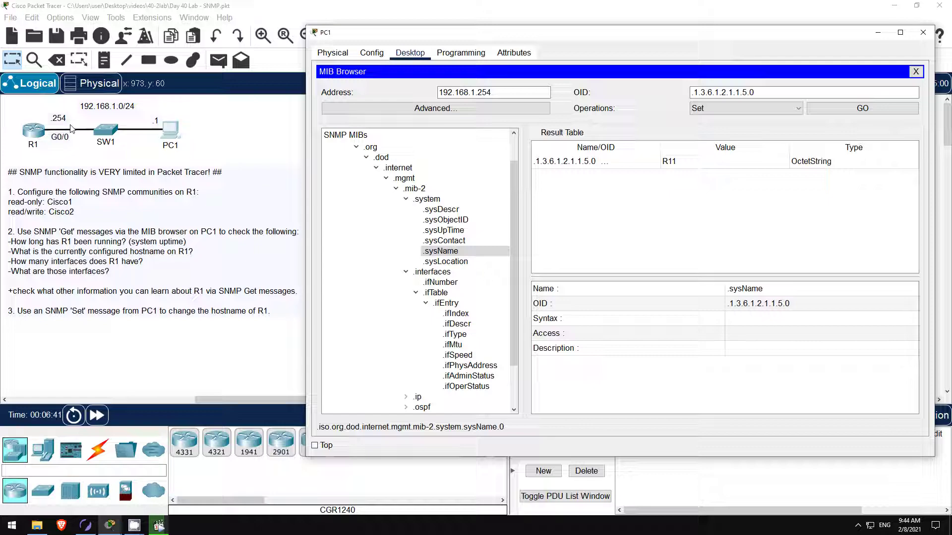
Step: Confirm with 'do show run | include host' that the hostname is R11, then close R1's window
{"action": "left_click", "coordinate": [39, 130]}
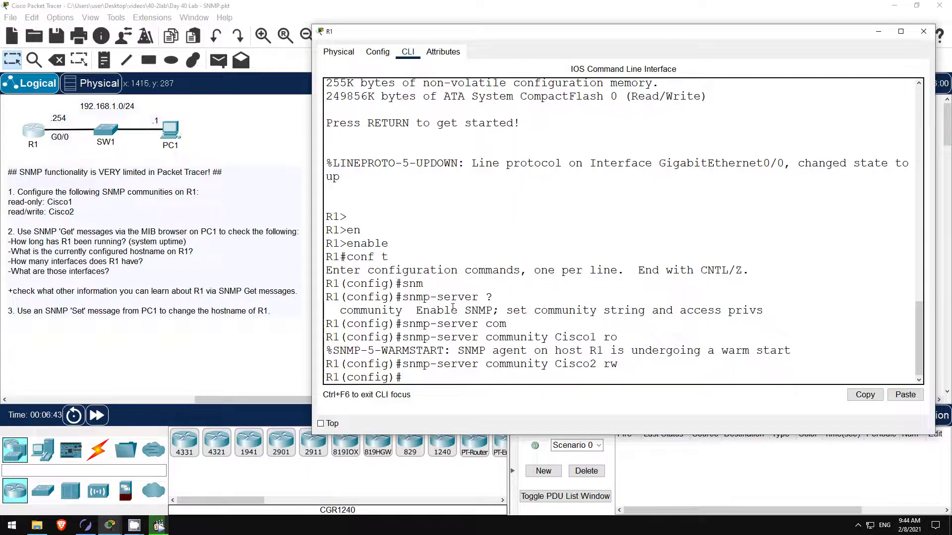
{"action": "key", "text": "Return"}
{"action": "double_click", "coordinate": [334, 377]}
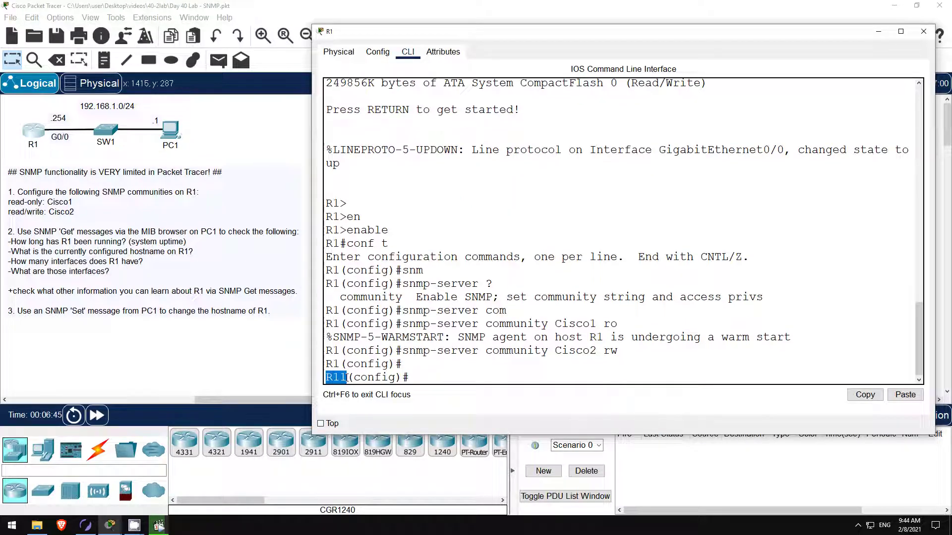
{"action": "key", "text": "Return"}
{"action": "key", "text": "Return"}
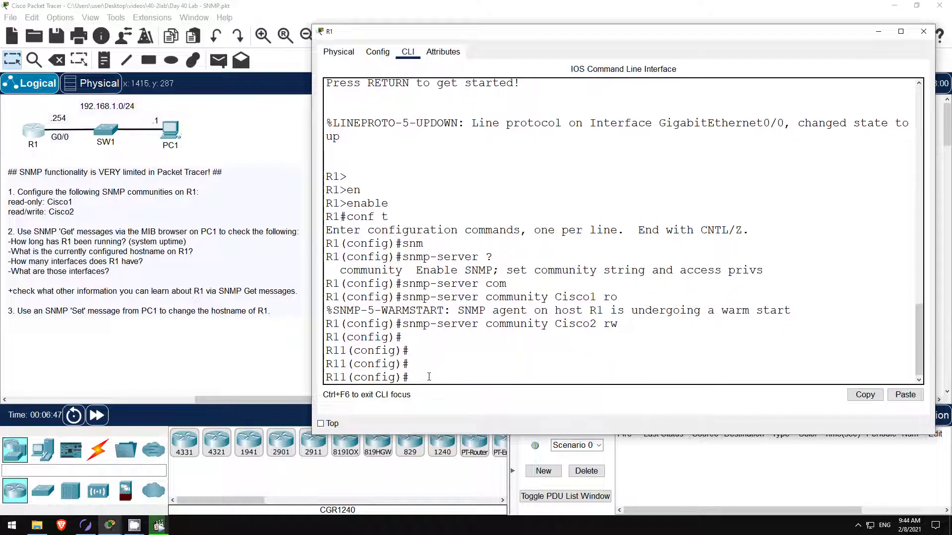
{"action": "type", "text": "do sho w"}
{"action": "key", "text": "BackSpace"}
{"action": "key", "text": "BackSpace"}
{"action": "key", "text": "BackSpace"}
{"action": "type", "text": "w run | i"}
{"action": "type", "text": "nclude host"}
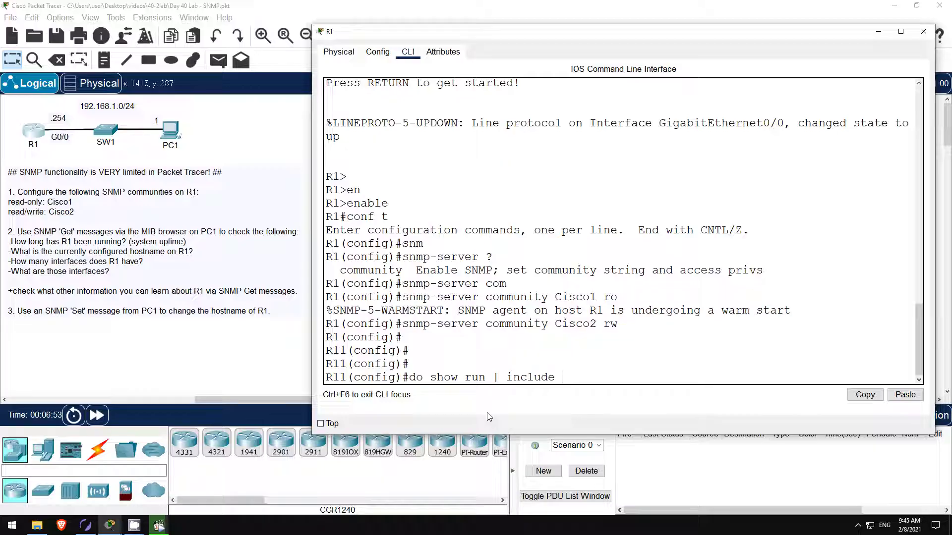
{"action": "key", "text": "Return"}
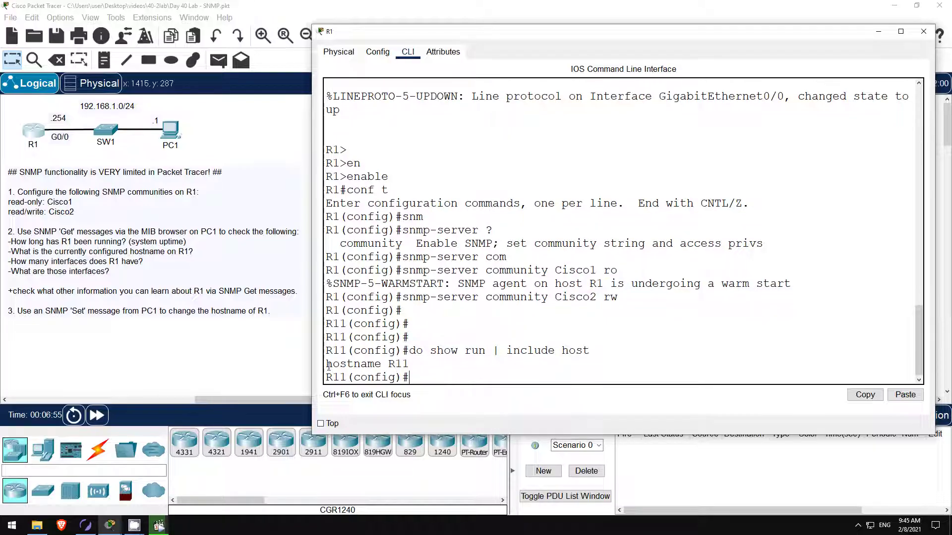
{"action": "left_click_drag", "start_coordinate": [328, 366], "coordinate": [411, 365]}
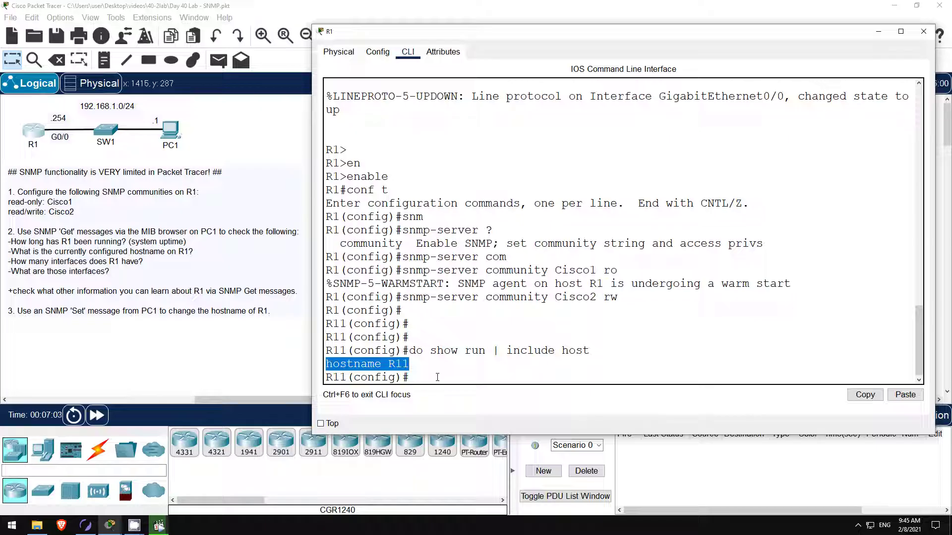
{"action": "left_click", "coordinate": [438, 377]}
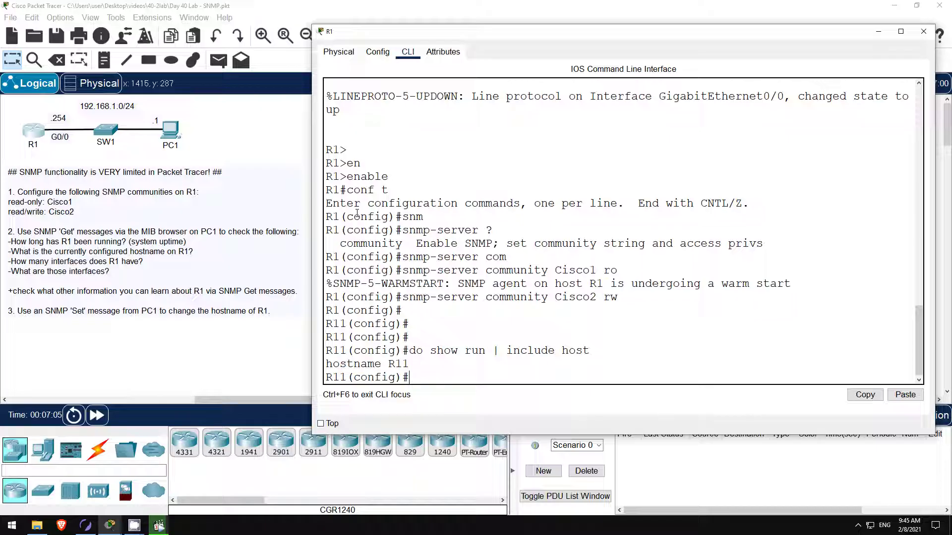
{"action": "left_click", "coordinate": [298, 133]}
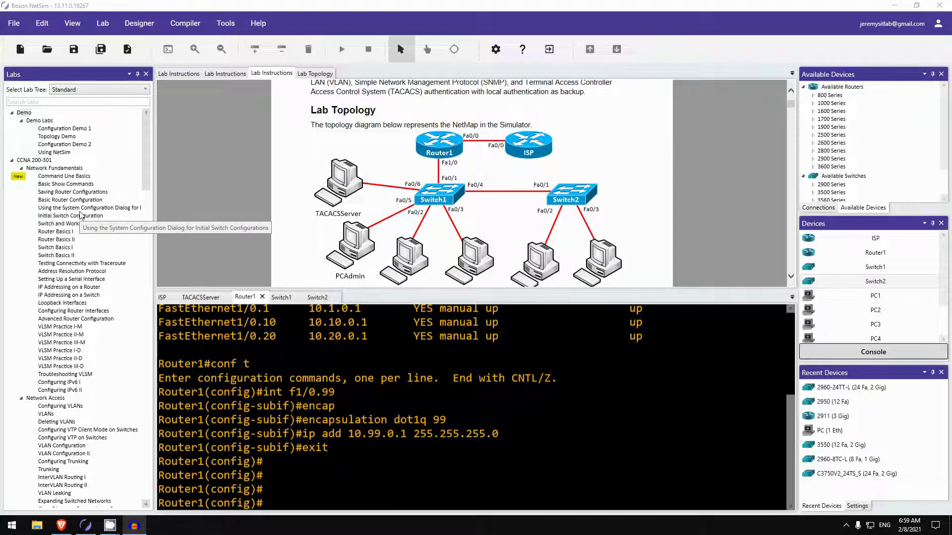
{"action": "scroll", "coordinate": [97, 223], "scroll_direction": "down", "scroll_amount": 3}
{"action": "scroll", "coordinate": [119, 230], "scroll_direction": "down", "scroll_amount": 3}
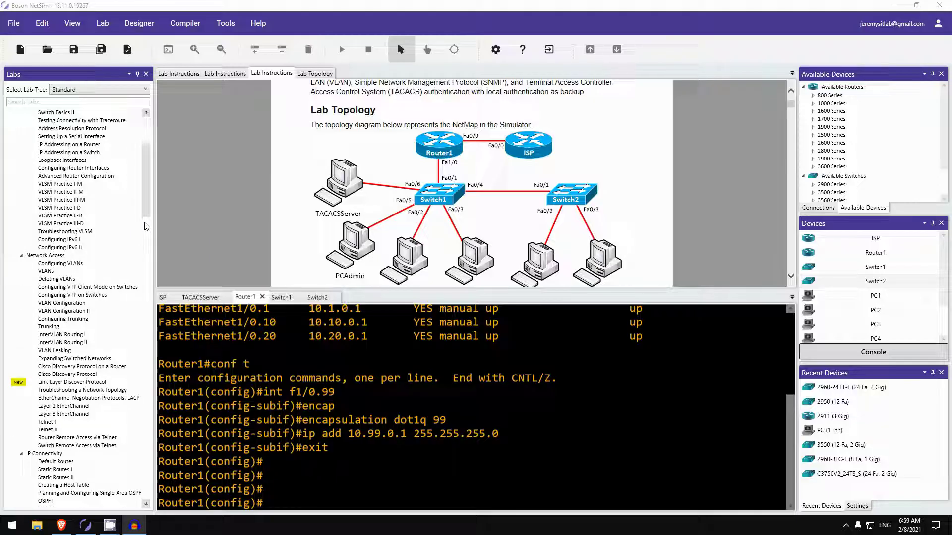
{"action": "scroll", "coordinate": [126, 240], "scroll_direction": "down", "scroll_amount": 3}
{"action": "scroll", "coordinate": [125, 240], "scroll_direction": "down", "scroll_amount": 3}
{"action": "scroll", "coordinate": [83, 253], "scroll_direction": "down", "scroll_amount": 3}
{"action": "scroll", "coordinate": [85, 275], "scroll_direction": "down", "scroll_amount": 3}
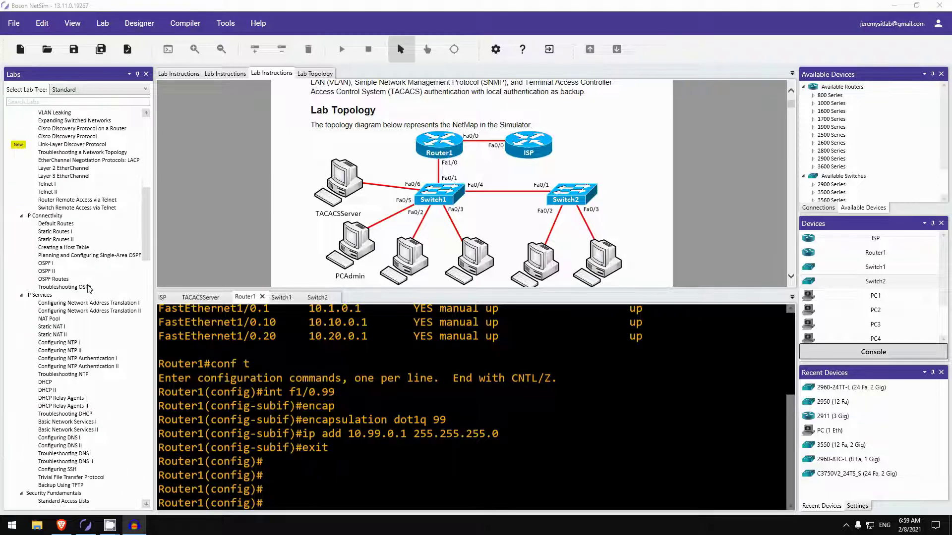
{"action": "scroll", "coordinate": [91, 406], "scroll_direction": "down", "scroll_amount": 3}
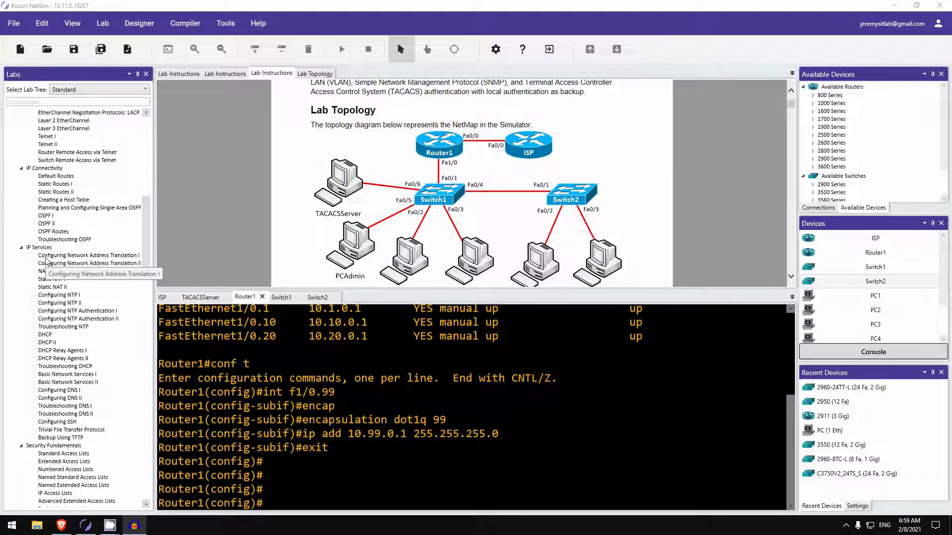
{"action": "scroll", "coordinate": [50, 264], "scroll_direction": "down", "scroll_amount": 3}
{"action": "scroll", "coordinate": [54, 255], "scroll_direction": "down", "scroll_amount": 3}
{"action": "scroll", "coordinate": [54, 255], "scroll_direction": "down", "scroll_amount": 2}
{"action": "scroll", "coordinate": [54, 255], "scroll_direction": "down", "scroll_amount": 2}
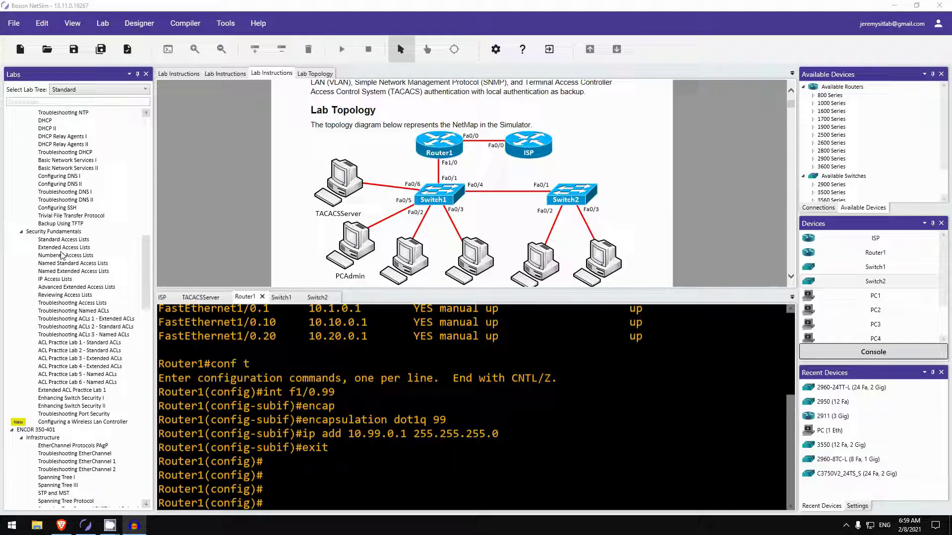
{"action": "scroll", "coordinate": [75, 238], "scroll_direction": "down", "scroll_amount": 3}
{"action": "scroll", "coordinate": [83, 222], "scroll_direction": "down", "scroll_amount": 3}
{"action": "scroll", "coordinate": [84, 222], "scroll_direction": "down", "scroll_amount": 3}
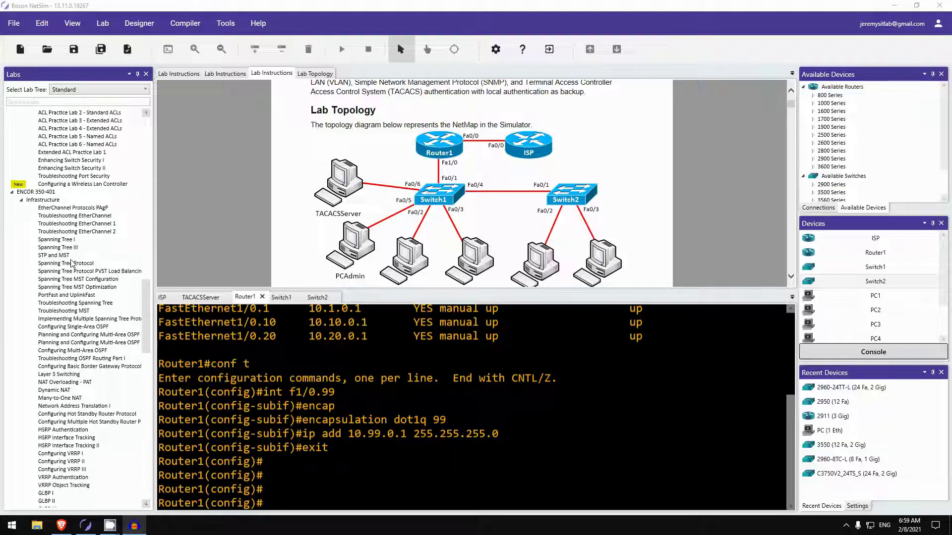
{"action": "scroll", "coordinate": [75, 246], "scroll_direction": "down", "scroll_amount": 5}
{"action": "scroll", "coordinate": [82, 224], "scroll_direction": "down", "scroll_amount": 5}
{"action": "scroll", "coordinate": [89, 211], "scroll_direction": "down", "scroll_amount": 5}
{"action": "scroll", "coordinate": [91, 208], "scroll_direction": "down", "scroll_amount": 2}
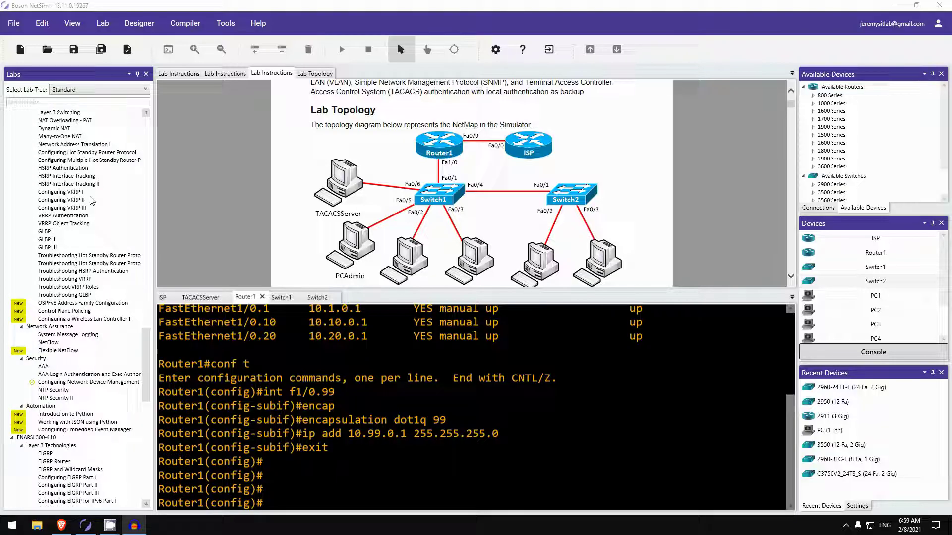
{"action": "scroll", "coordinate": [91, 212], "scroll_direction": "down", "scroll_amount": 2}
{"action": "scroll", "coordinate": [90, 224], "scroll_direction": "down", "scroll_amount": 1}
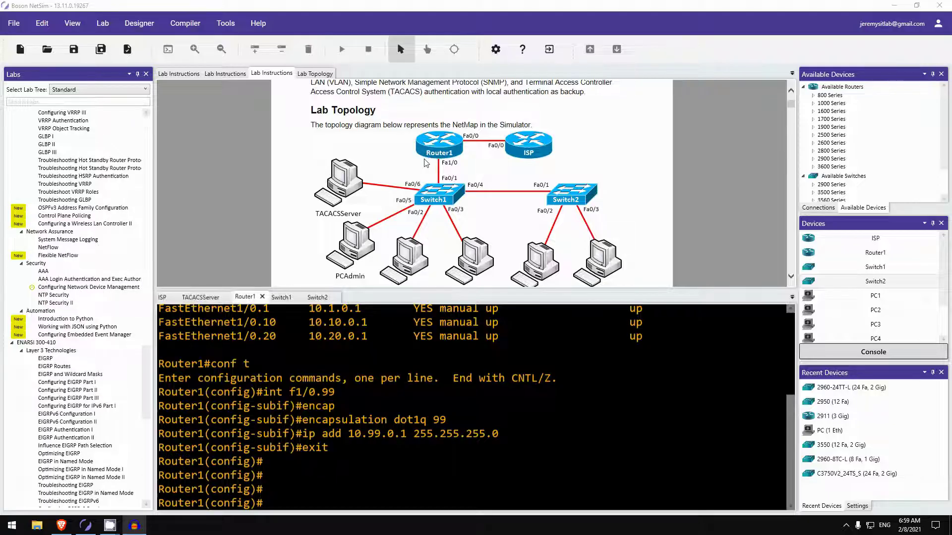
{"action": "scroll", "coordinate": [401, 187], "scroll_direction": "down", "scroll_amount": 1}
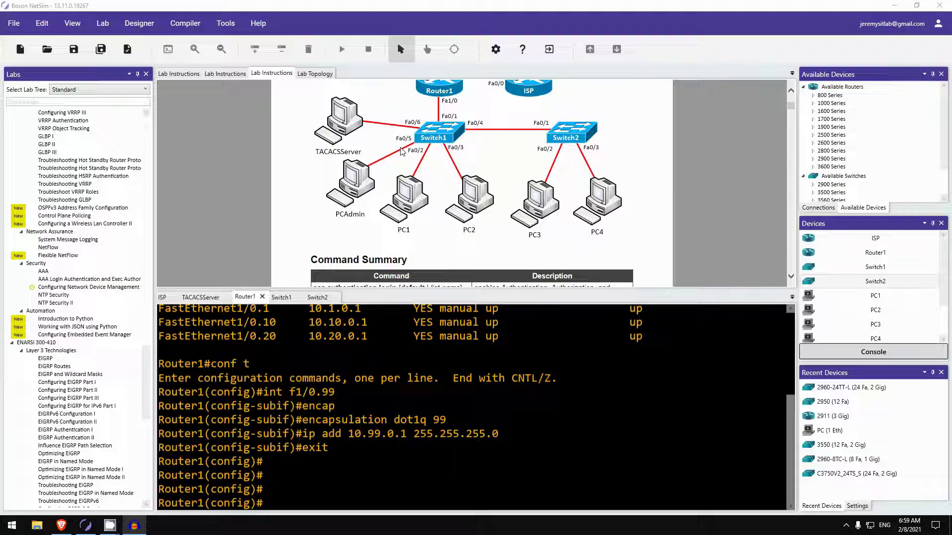
{"action": "scroll", "coordinate": [402, 153], "scroll_direction": "up", "scroll_amount": 3}
{"action": "scroll", "coordinate": [402, 171], "scroll_direction": "up", "scroll_amount": 1}
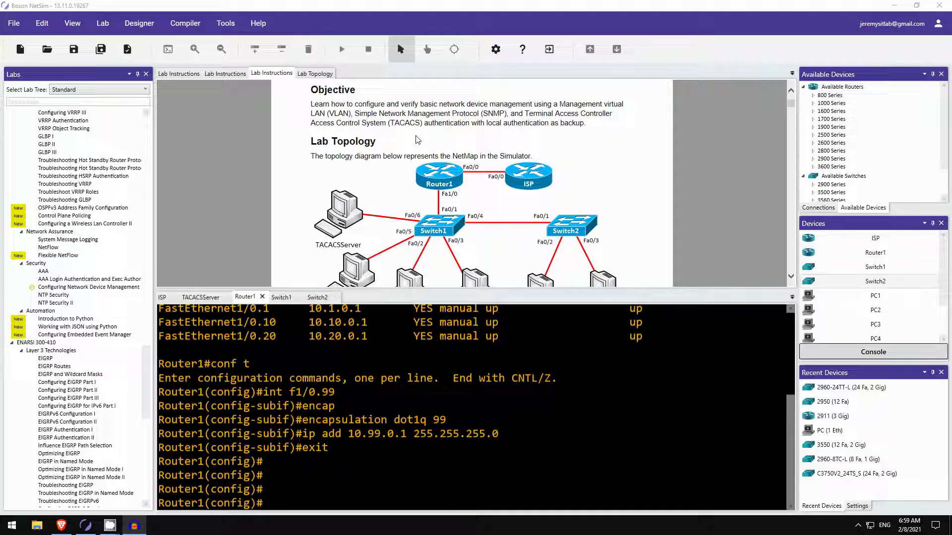
{"action": "scroll", "coordinate": [418, 140], "scroll_direction": "down", "scroll_amount": 3}
{"action": "scroll", "coordinate": [413, 134], "scroll_direction": "down", "scroll_amount": 3}
{"action": "scroll", "coordinate": [406, 125], "scroll_direction": "down", "scroll_amount": 3}
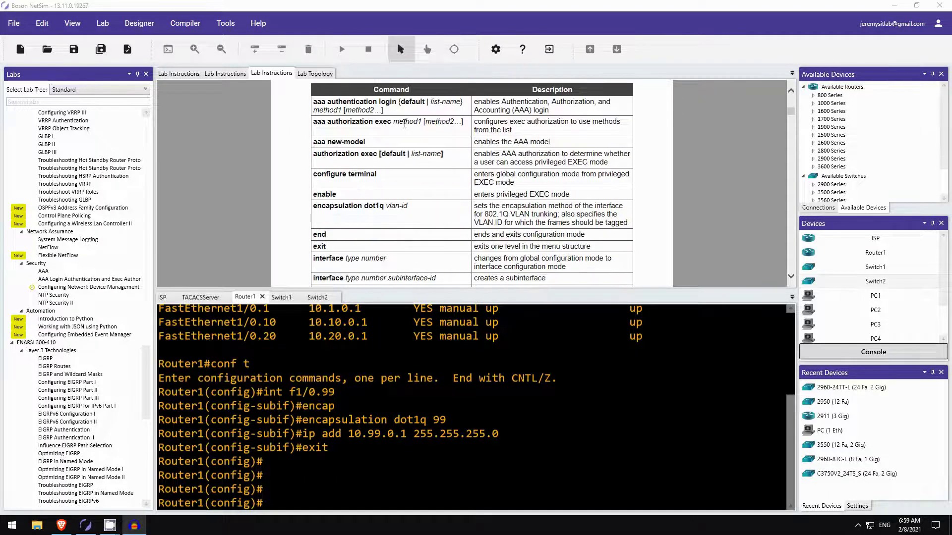
{"action": "scroll", "coordinate": [406, 125], "scroll_direction": "down", "scroll_amount": 3}
{"action": "scroll", "coordinate": [402, 123], "scroll_direction": "down", "scroll_amount": 2}
{"action": "scroll", "coordinate": [395, 119], "scroll_direction": "down", "scroll_amount": 3}
{"action": "scroll", "coordinate": [386, 113], "scroll_direction": "down", "scroll_amount": 2}
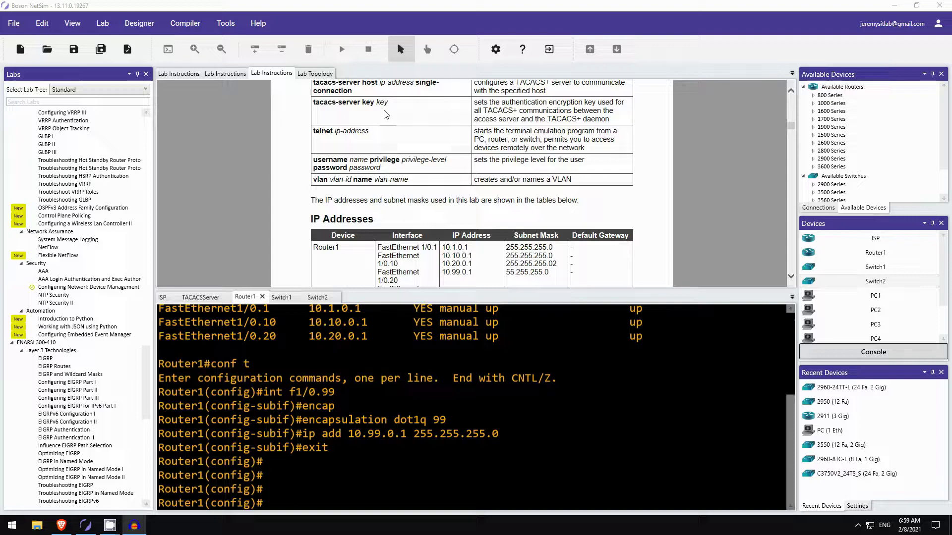
{"action": "scroll", "coordinate": [385, 113], "scroll_direction": "down", "scroll_amount": 2}
{"action": "scroll", "coordinate": [385, 114], "scroll_direction": "up", "scroll_amount": 3}
{"action": "scroll", "coordinate": [372, 120], "scroll_direction": "up", "scroll_amount": 3}
{"action": "scroll", "coordinate": [350, 127], "scroll_direction": "up", "scroll_amount": 2}
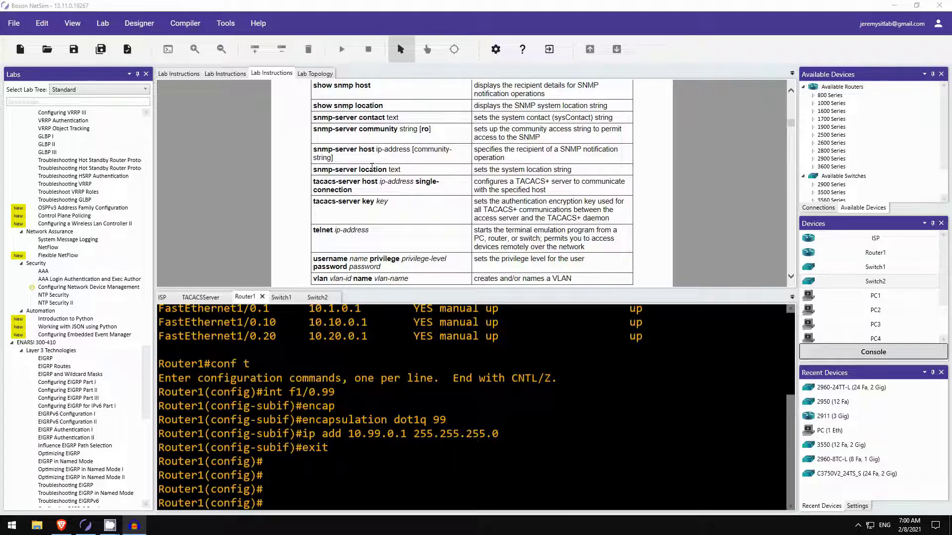
{"action": "scroll", "coordinate": [372, 169], "scroll_direction": "down", "scroll_amount": 5}
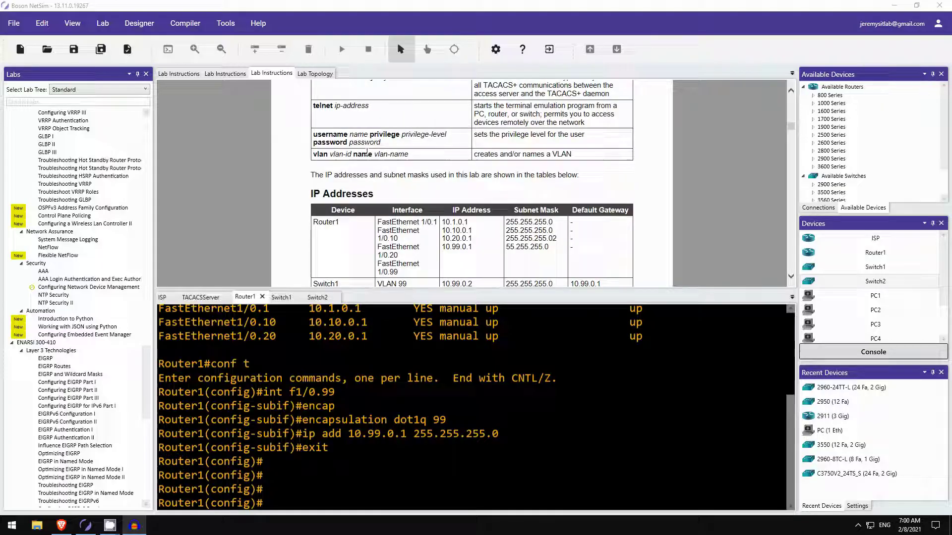
{"action": "scroll", "coordinate": [368, 160], "scroll_direction": "down", "scroll_amount": 5}
{"action": "scroll", "coordinate": [367, 157], "scroll_direction": "down", "scroll_amount": 5}
{"action": "scroll", "coordinate": [367, 157], "scroll_direction": "up", "scroll_amount": 3}
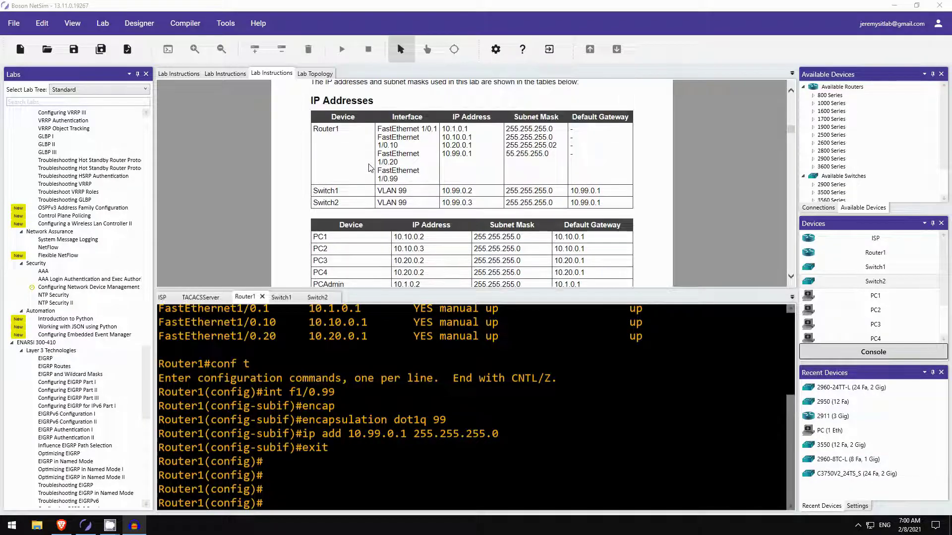
{"action": "scroll", "coordinate": [362, 185], "scroll_direction": "up", "scroll_amount": 4}
{"action": "scroll", "coordinate": [362, 185], "scroll_direction": "up", "scroll_amount": 3}
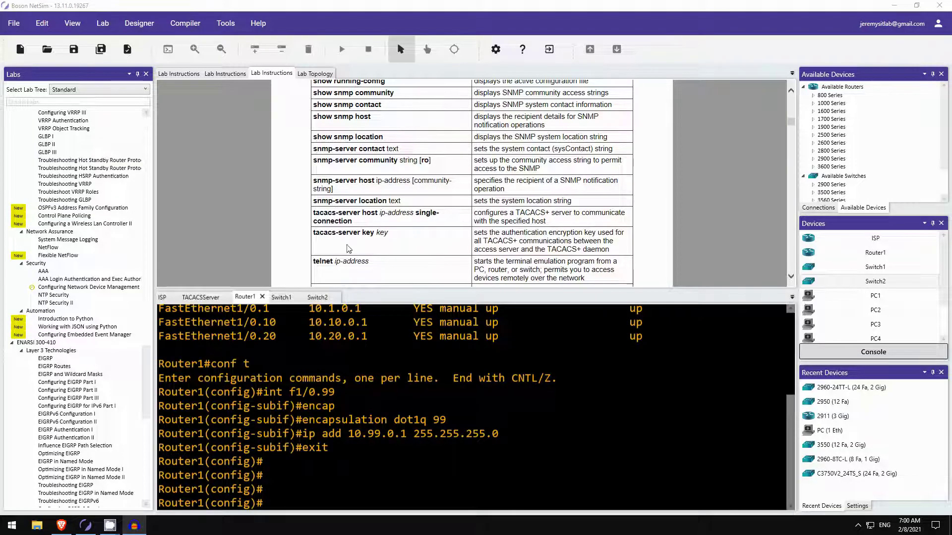
{"action": "scroll", "coordinate": [333, 235], "scroll_direction": "down", "scroll_amount": 4}
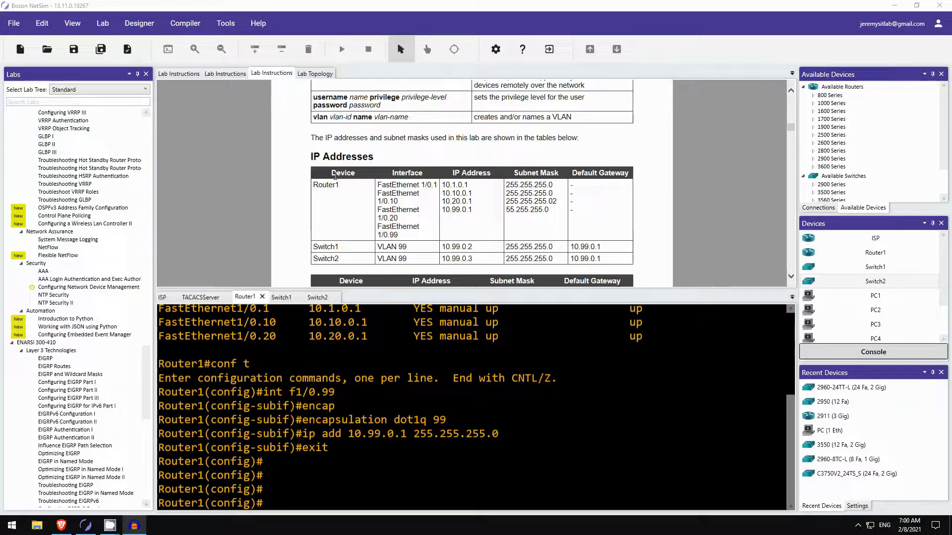
{"action": "scroll", "coordinate": [335, 194], "scroll_direction": "down", "scroll_amount": 3}
{"action": "scroll", "coordinate": [334, 172], "scroll_direction": "down", "scroll_amount": 3}
{"action": "scroll", "coordinate": [336, 152], "scroll_direction": "down", "scroll_amount": 2}
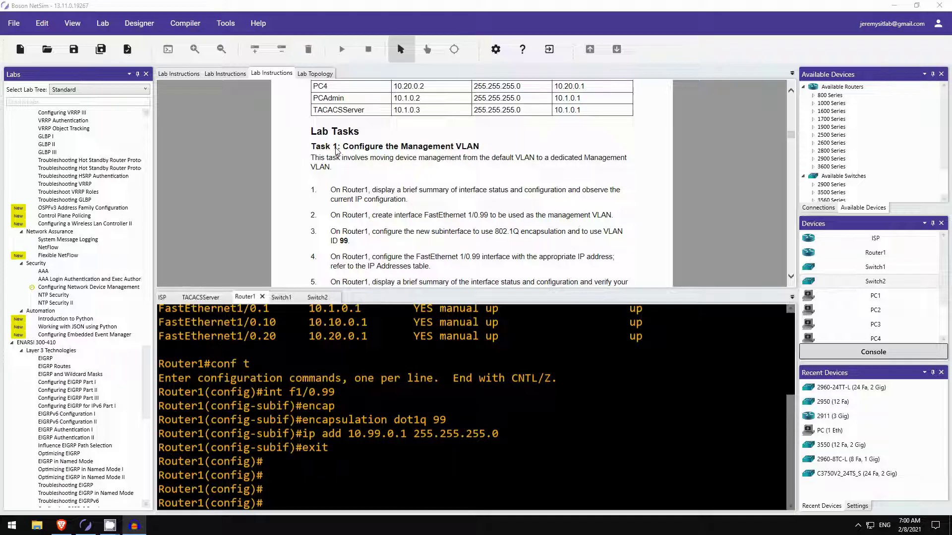
{"action": "scroll", "coordinate": [336, 151], "scroll_direction": "down", "scroll_amount": 1}
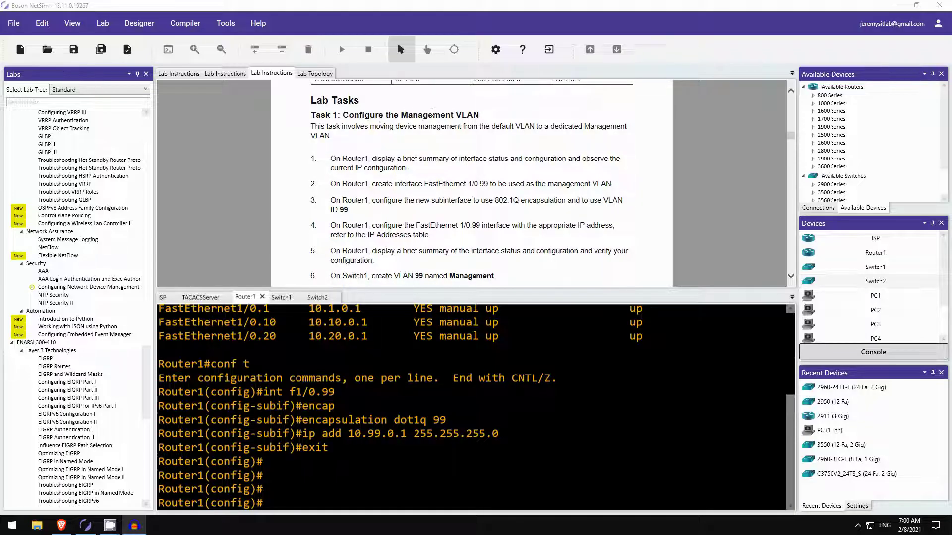
{"action": "scroll", "coordinate": [433, 112], "scroll_direction": "down", "scroll_amount": 3}
{"action": "scroll", "coordinate": [461, 114], "scroll_direction": "down", "scroll_amount": 2}
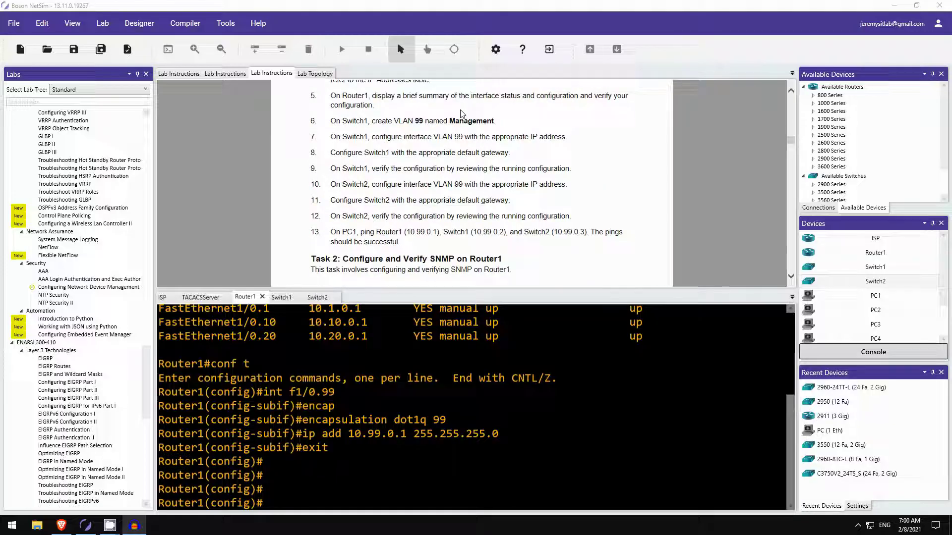
{"action": "scroll", "coordinate": [461, 114], "scroll_direction": "down", "scroll_amount": 2}
{"action": "scroll", "coordinate": [461, 113], "scroll_direction": "down", "scroll_amount": 2}
{"action": "scroll", "coordinate": [384, 138], "scroll_direction": "down", "scroll_amount": 1}
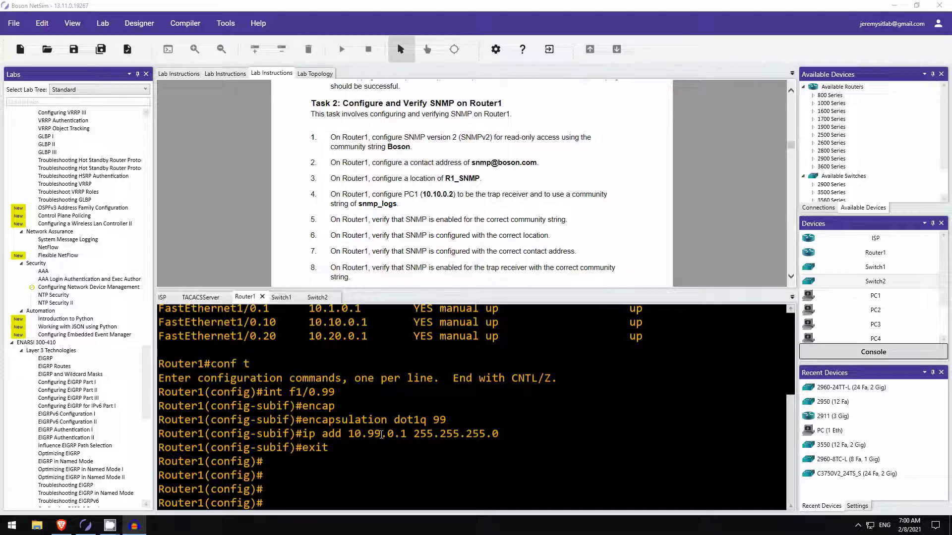
Step: Check the Switch1 and Switch2 management VLAN consoles, then return to Router1's console
{"action": "left_click", "coordinate": [281, 296]}
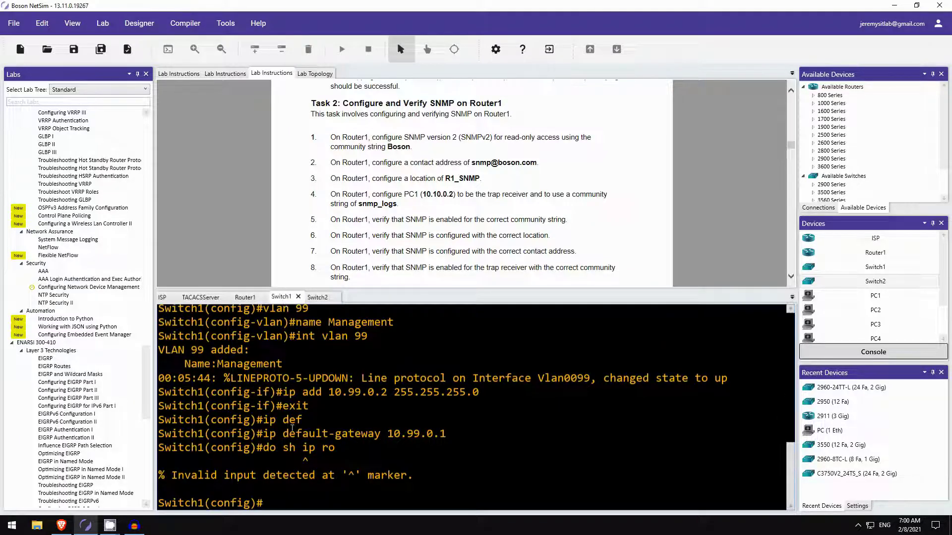
{"action": "scroll", "coordinate": [347, 424], "scroll_direction": "up", "scroll_amount": 1}
{"action": "scroll", "coordinate": [347, 424], "scroll_direction": "up", "scroll_amount": 1}
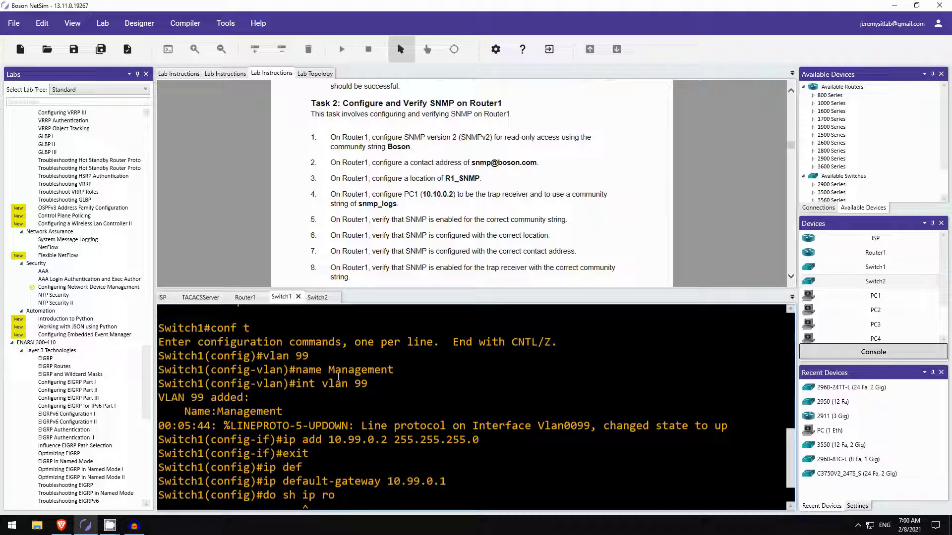
{"action": "left_click", "coordinate": [317, 297]}
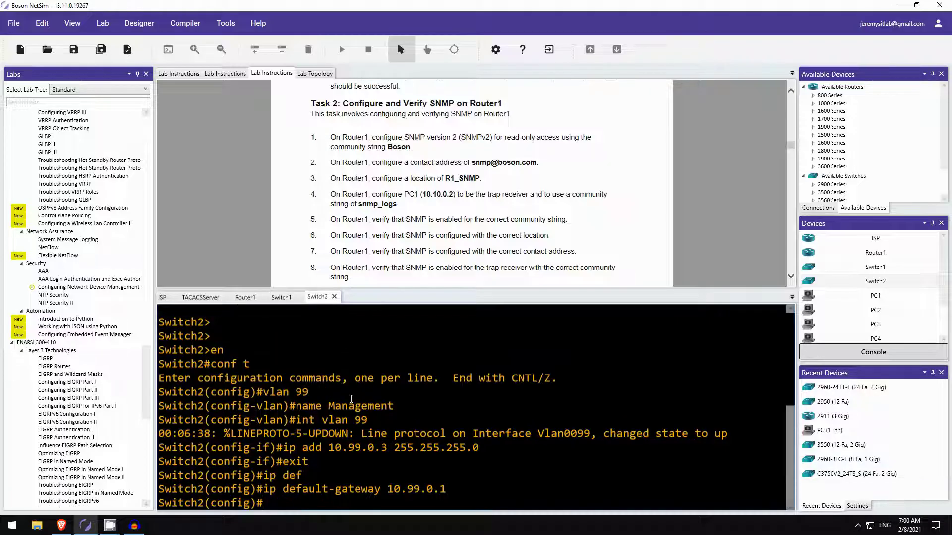
{"action": "left_click", "coordinate": [245, 297]}
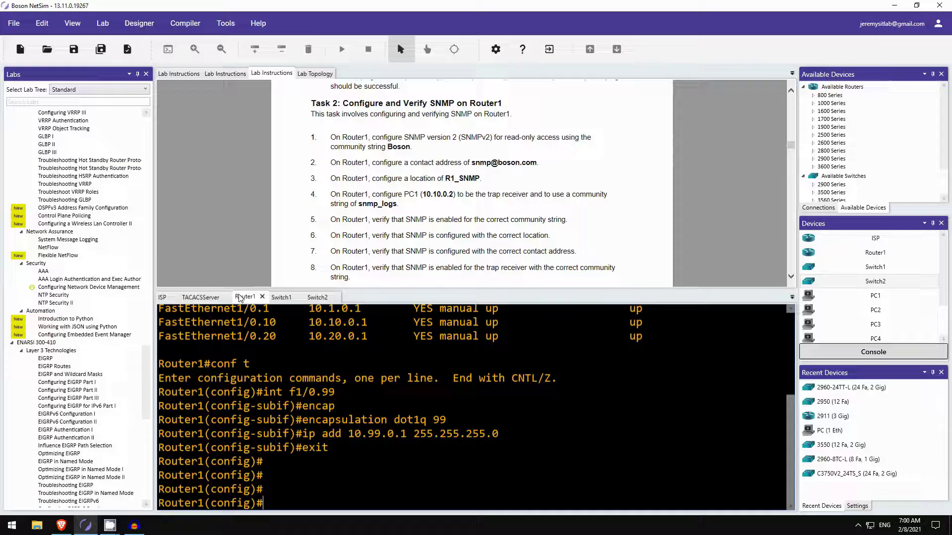
{"action": "scroll", "coordinate": [333, 164], "scroll_direction": "down", "scroll_amount": 1}
{"action": "scroll", "coordinate": [332, 163], "scroll_direction": "up", "scroll_amount": 1}
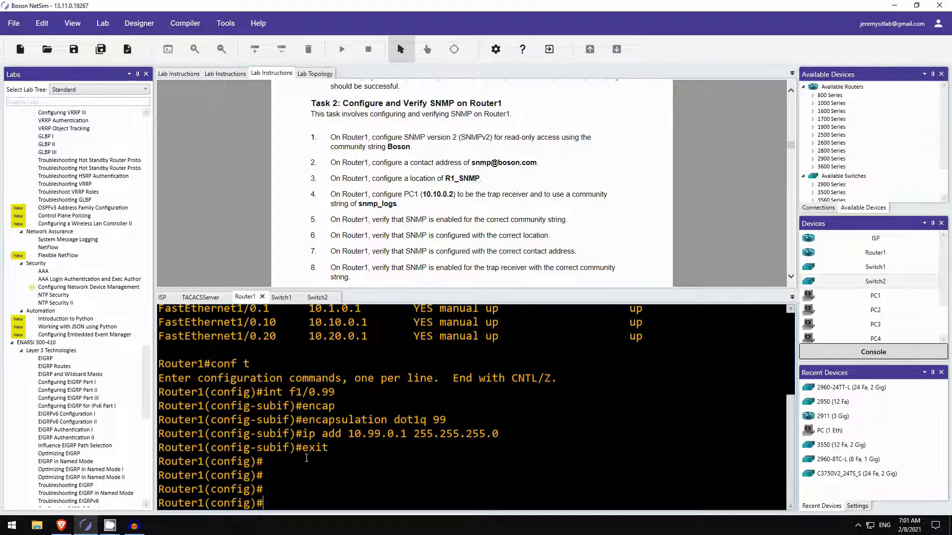
{"action": "type", "text": "snmp"}
Step: Add the read-only SNMP community Boson on Router1
{"action": "key", "text": "Tab"}
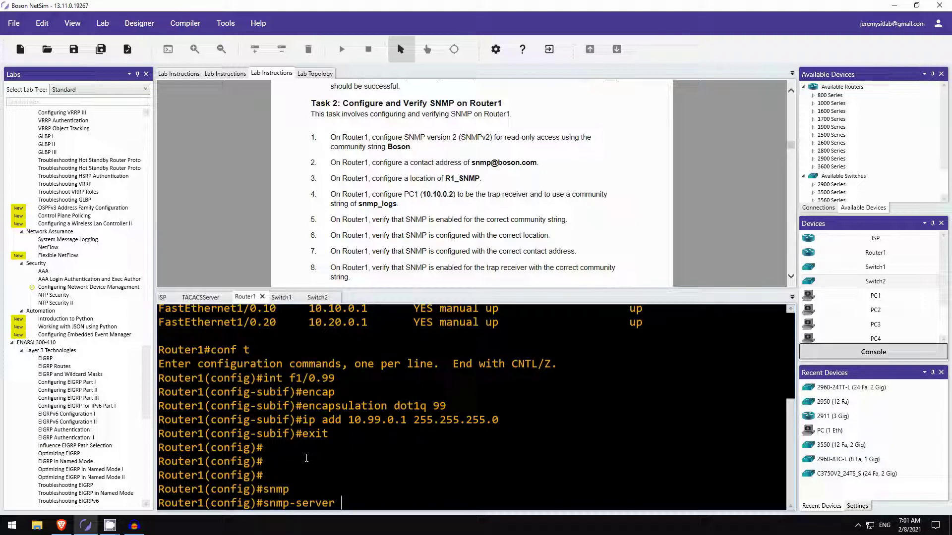
{"action": "type", "text": "comm"}
{"action": "key", "text": "Tab"}
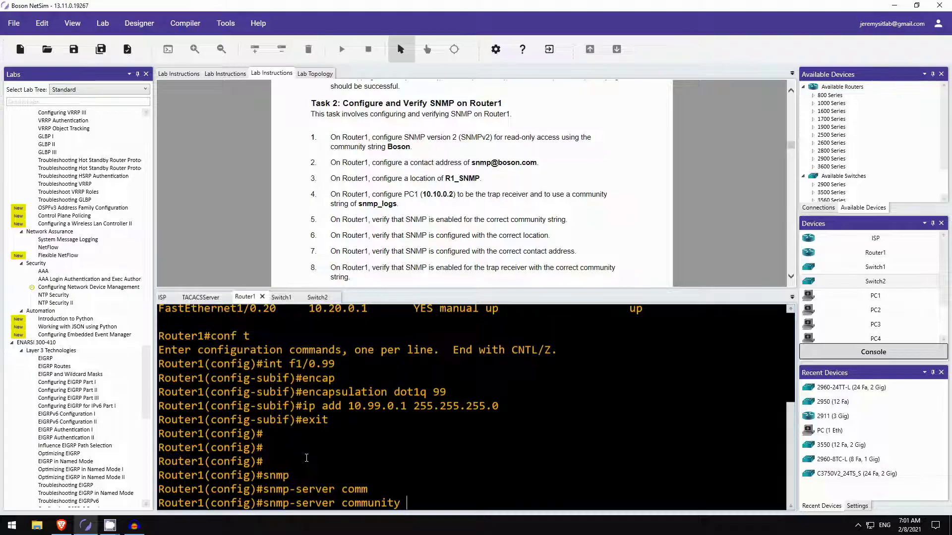
{"action": "type", "text": "Boson "}
{"action": "type", "text": "ro"}
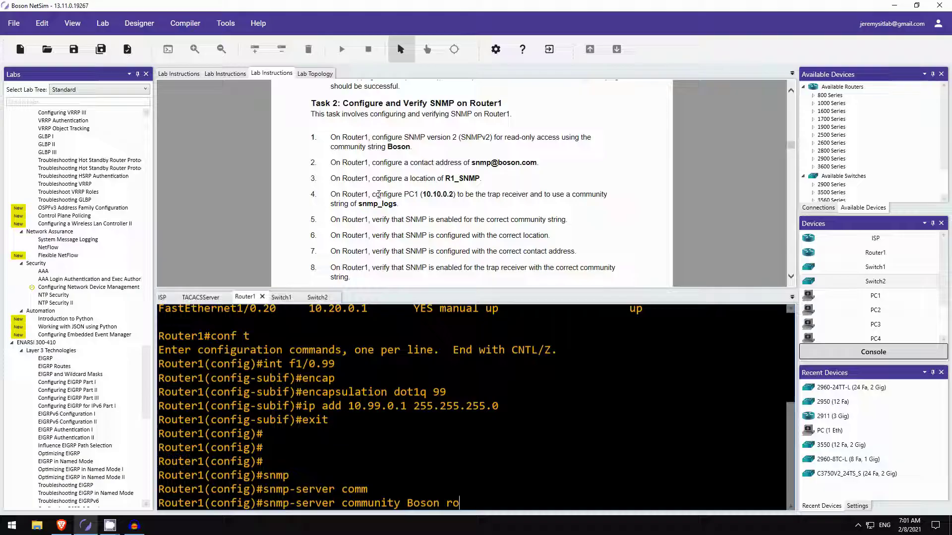
{"action": "type", "text": "?"}
{"action": "key", "text": "Return"}
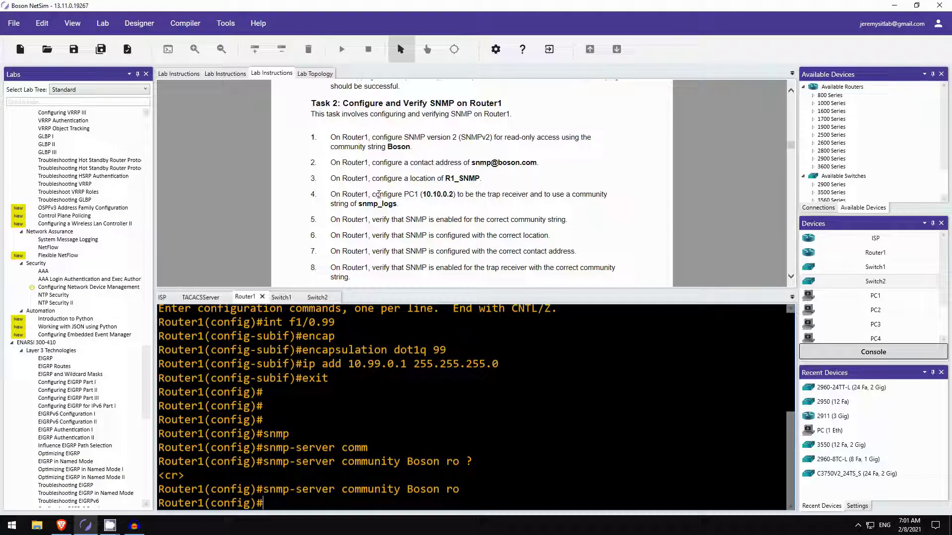
{"action": "type", "text": "snm"}
{"action": "key", "text": "Tab"}
{"action": "type", "text": "contact "}
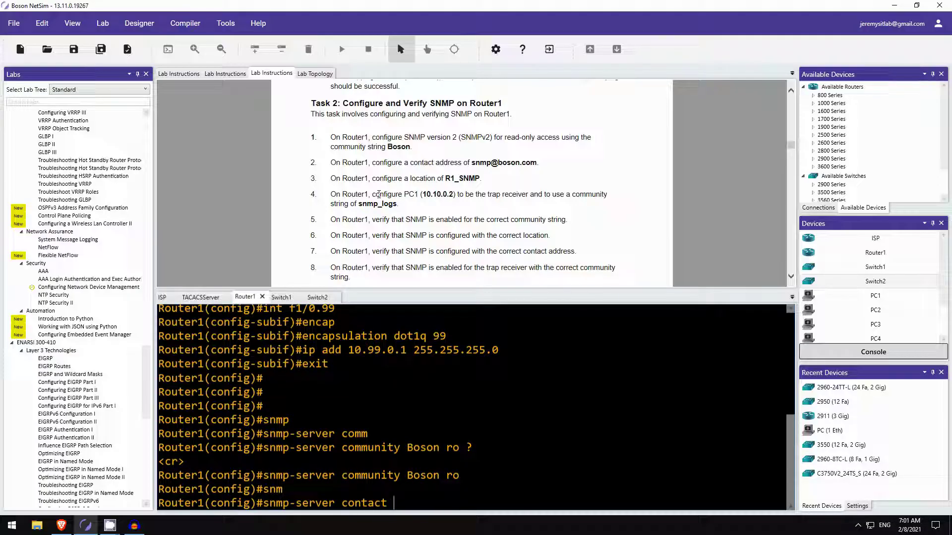
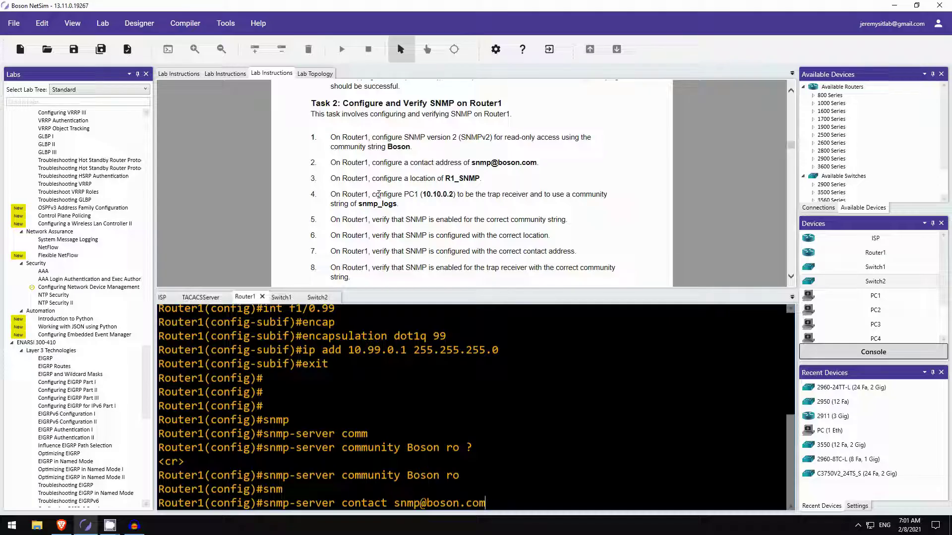
{"action": "key", "text": "Return"}
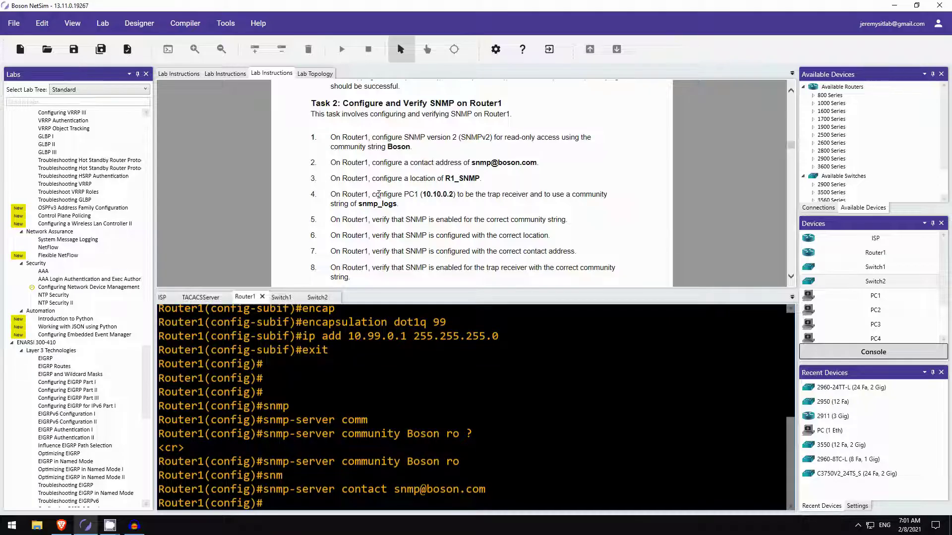
{"action": "type", "text": "snm"}
{"action": "key", "text": "Tab"}
{"action": "type", "text": "loca"}
{"action": "key", "text": "Tab"}
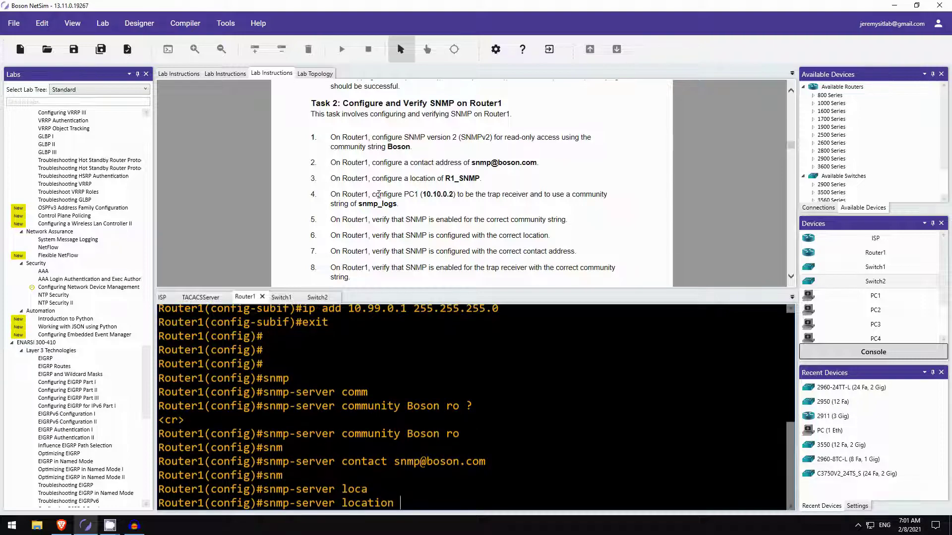
{"action": "type", "text": "R1_"}
{"action": "type", "text": "SNMP"}
{"action": "key", "text": "Return"}
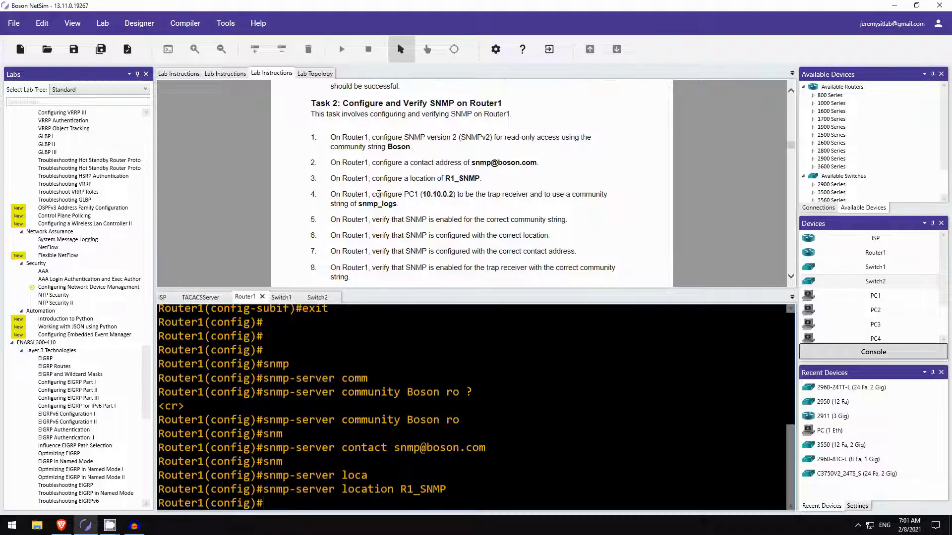
{"action": "scroll", "coordinate": [345, 161], "scroll_direction": "down", "scroll_amount": 3}
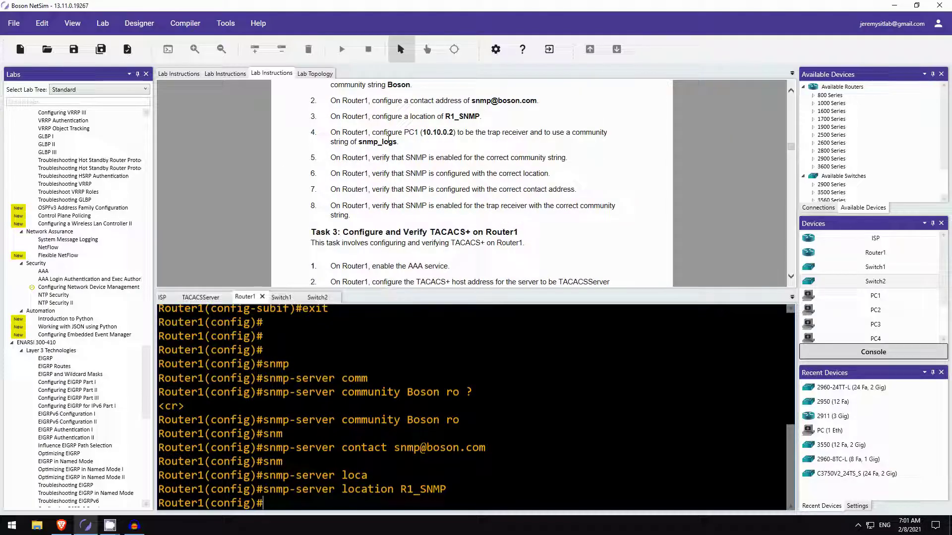
{"action": "scroll", "coordinate": [410, 167], "scroll_direction": "up", "scroll_amount": 2}
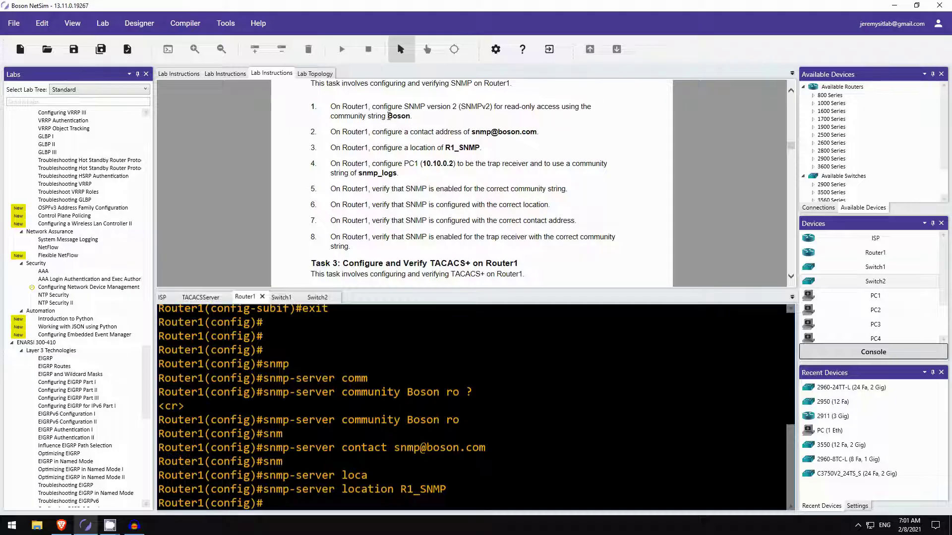
{"action": "scroll", "coordinate": [398, 142], "scroll_direction": "up", "scroll_amount": 1}
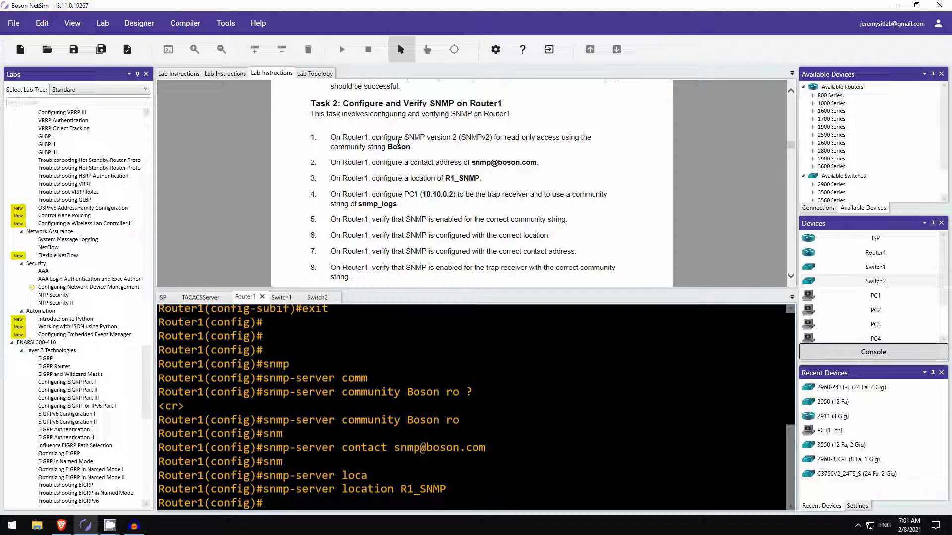
{"action": "scroll", "coordinate": [398, 141], "scroll_direction": "down", "scroll_amount": 1}
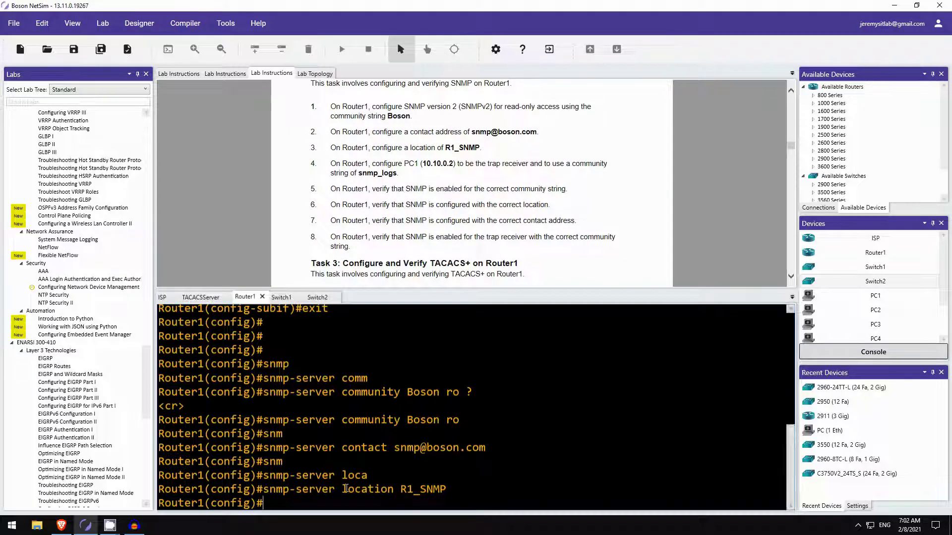
{"action": "type", "text": "snm"}
{"action": "type", "text": "p"}
Step: Add snmp-server host 10.10.0.2 with community snmp_logs, then check the snmp-server help
{"action": "key", "text": "Tab"}
{"action": "type", "text": "host "}
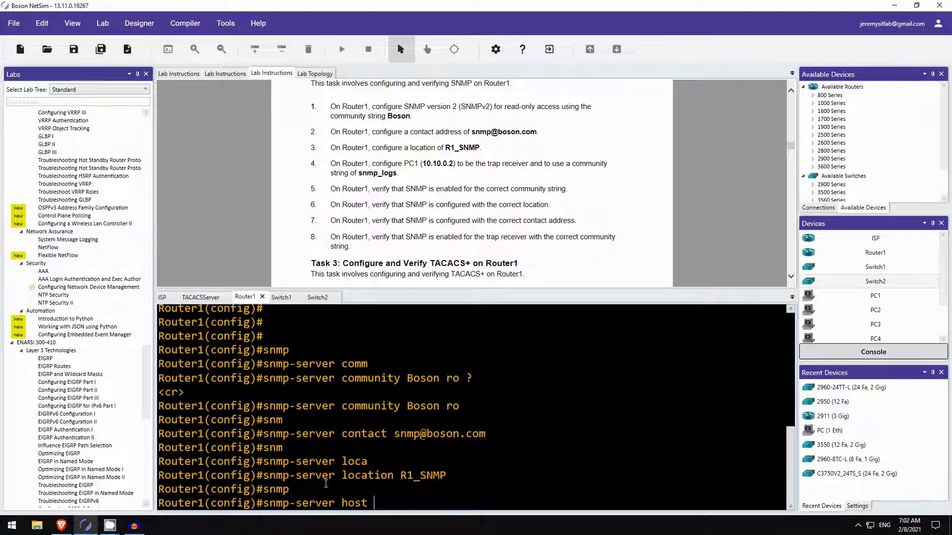
{"action": "type", "text": "10.10.0.2 "}
{"action": "type", "text": "ver"}
{"action": "key", "text": "Tab"}
{"action": "type", "text": "s"}
{"action": "key", "text": "Tab"}
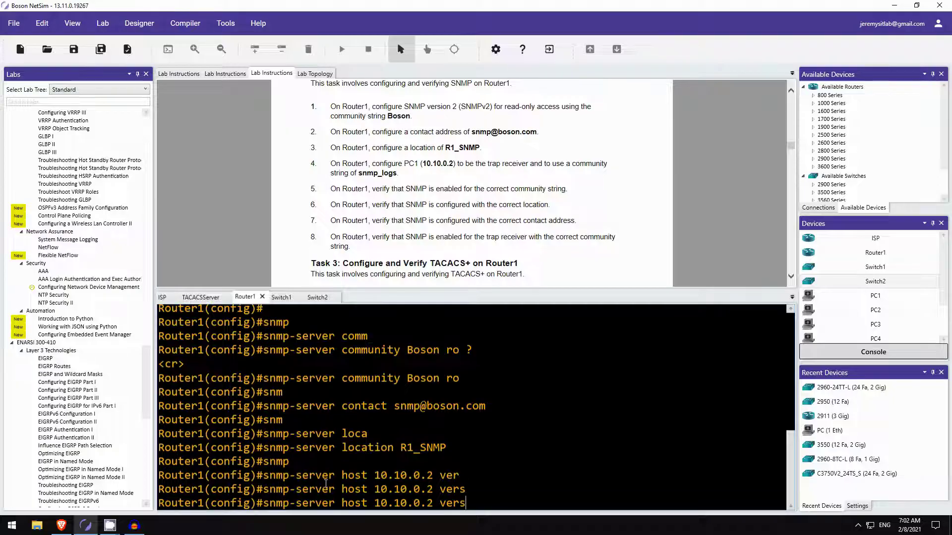
{"action": "key", "text": "BackSpace"}
{"action": "key", "text": "BackSpace"}
{"action": "key", "text": "BackSpace"}
{"action": "type", "text": "?"}
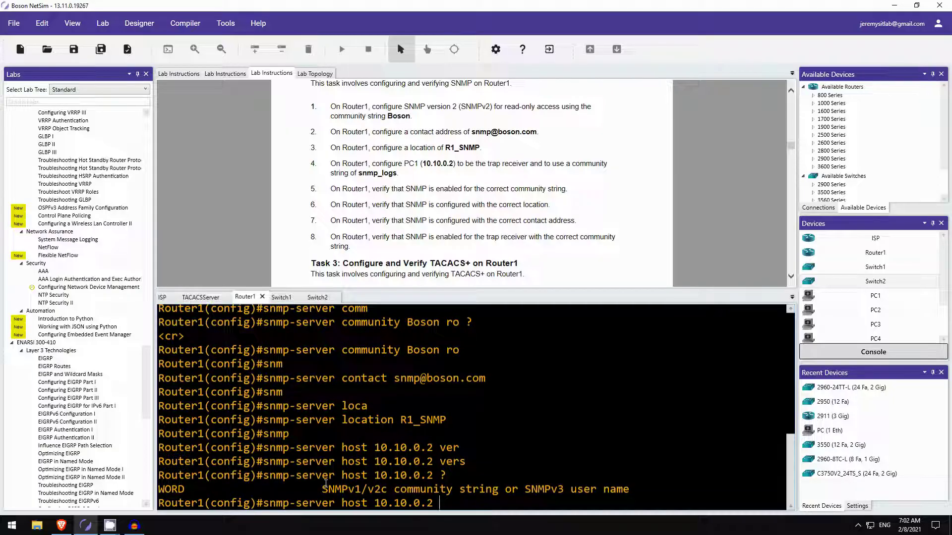
{"action": "type", "text": "snmp_logs "}
{"action": "type", "text": "?"}
{"action": "key", "text": "Return"}
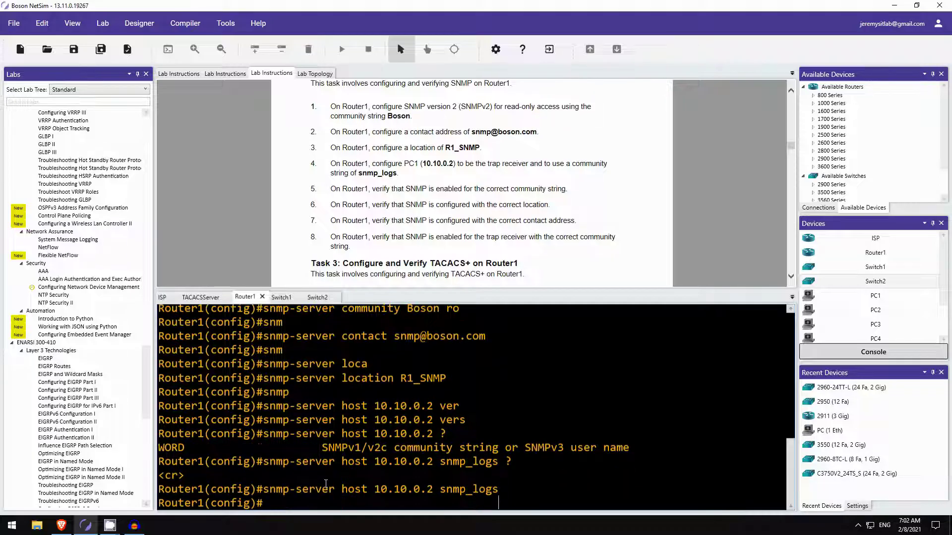
{"action": "type", "text": "snmp"}
{"action": "key", "text": "Tab"}
{"action": "type", "text": "?"}
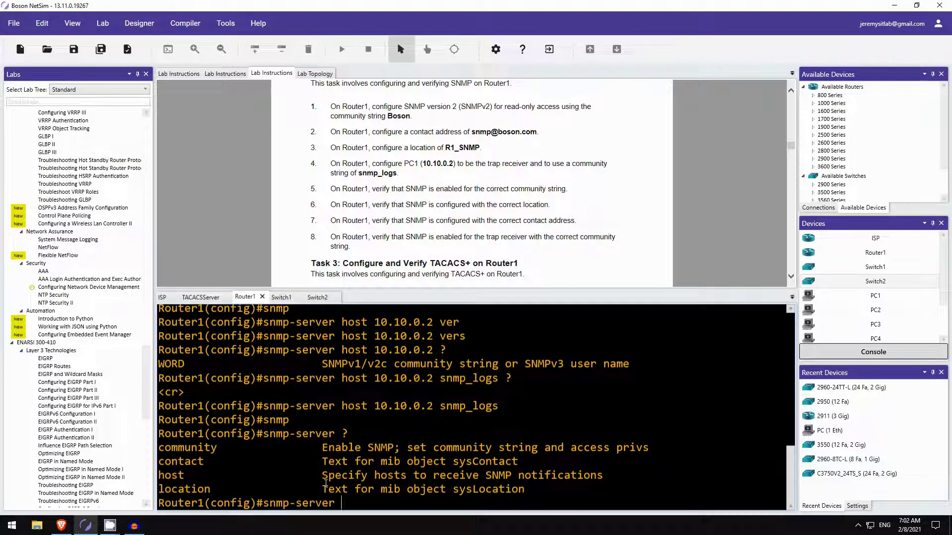
{"action": "key", "text": "BackSpace"}
{"action": "key", "text": "BackSpace"}
{"action": "key", "text": "BackSpace"}
{"action": "type", "text": "exit"}
Step: Exit config mode and verify the read-only boson community with show snmp community and show run
{"action": "key", "text": "Return"}
{"action": "type", "text": "show snmp"}
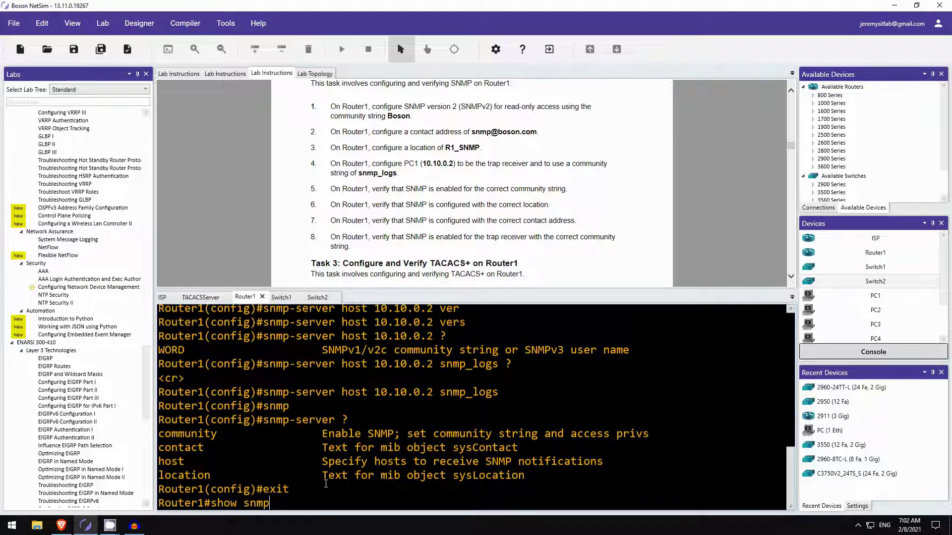
{"action": "key", "text": "Return"}
{"action": "key", "text": "Up"}
{"action": "type", "text": "?"}
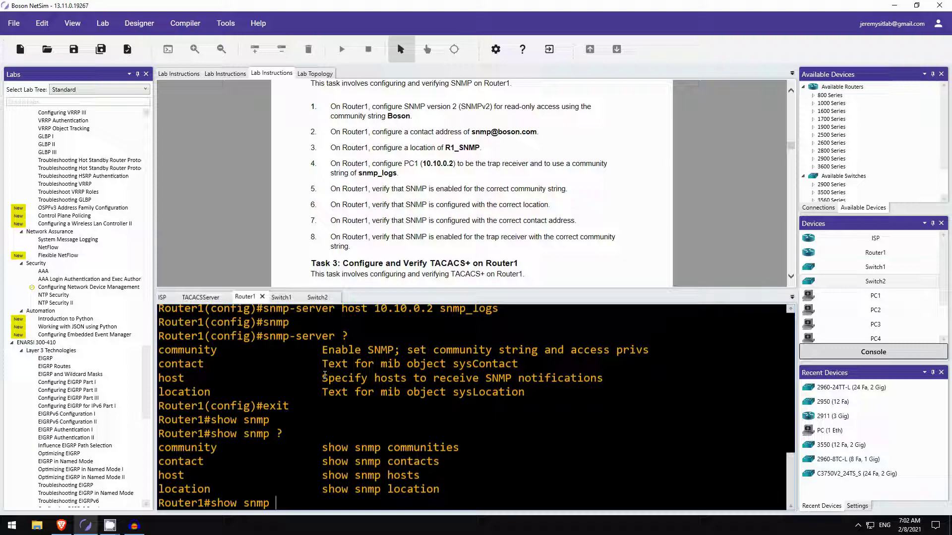
{"action": "type", "text": "comm"}
{"action": "key", "text": "Tab"}
{"action": "key", "text": "Return"}
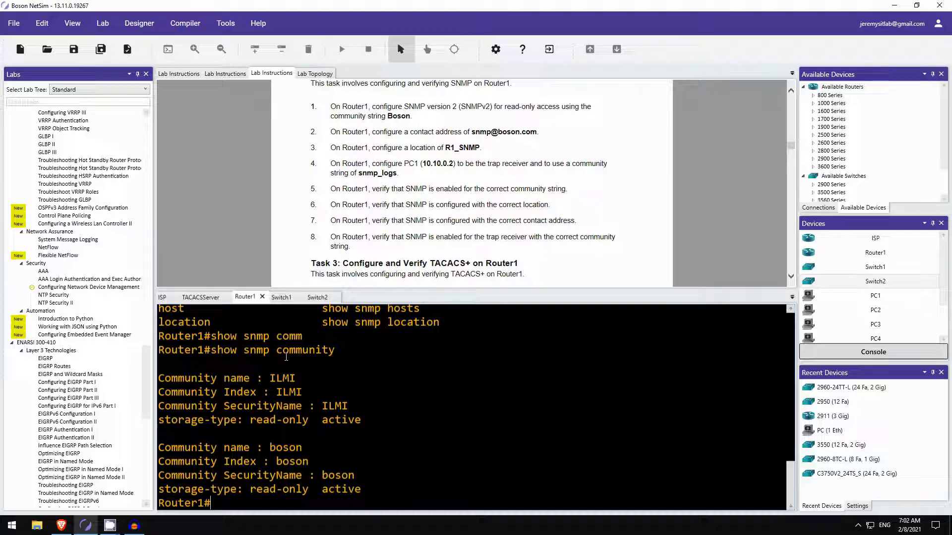
{"action": "type", "text": "show run "}
{"action": "type", "text": "| include o"}
{"action": "key", "text": "BackSpace"}
{"action": "type", "text": "community"}
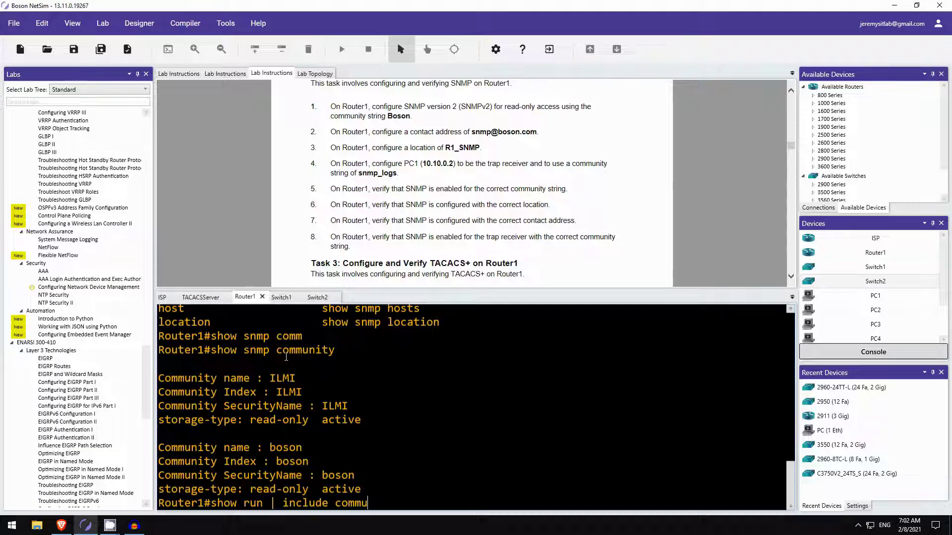
{"action": "key", "text": "Return"}
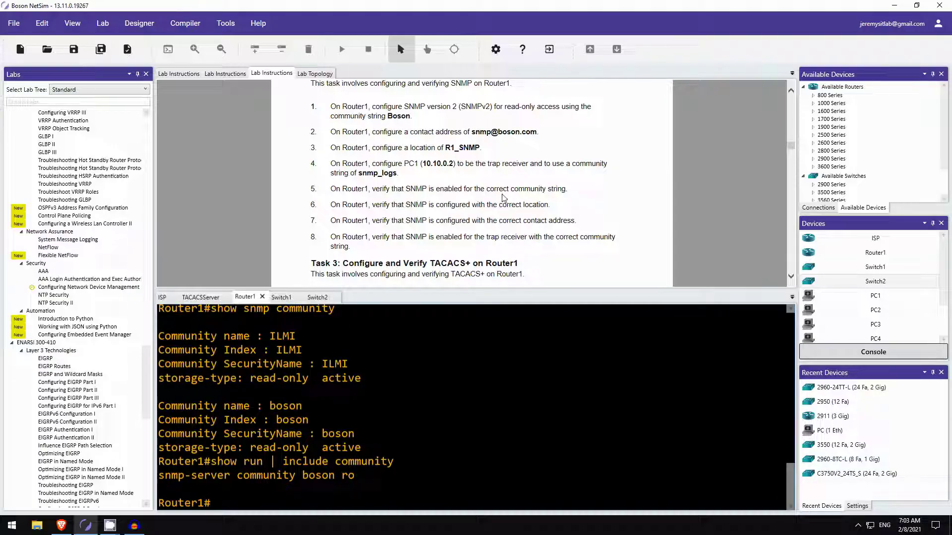
{"action": "type", "text": "show snmp"}
{"action": "key", "text": "Tab"}
{"action": "type", "text": ";loc"}
{"action": "key", "text": "BackSpace"}
{"action": "key", "text": "BackSpace"}
{"action": "key", "text": "BackSpace"}
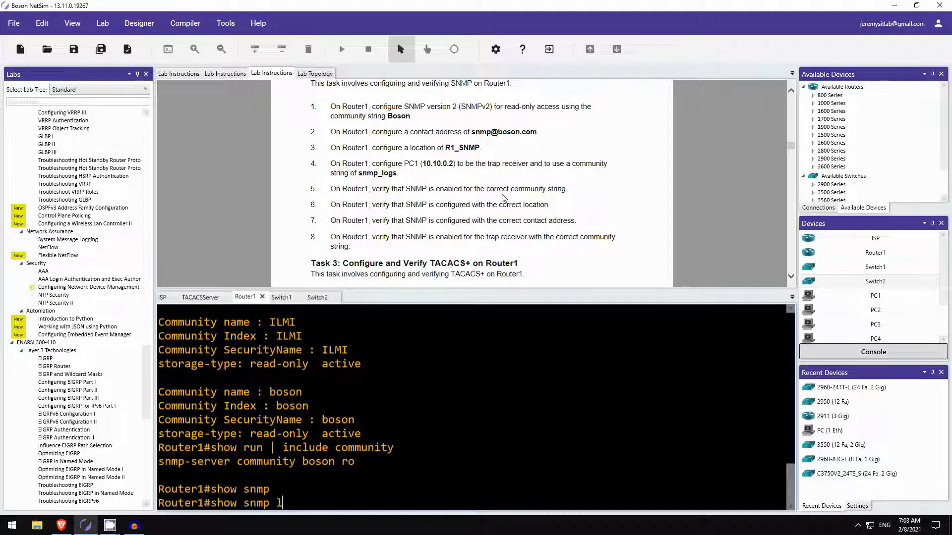
{"action": "type", "text": "lcoa"}
{"action": "key", "text": "Tab"}
{"action": "key", "text": "BackSpace"}
{"action": "key", "text": "BackSpace"}
{"action": "key", "text": "BackSpace"}
{"action": "type", "text": "oc"}
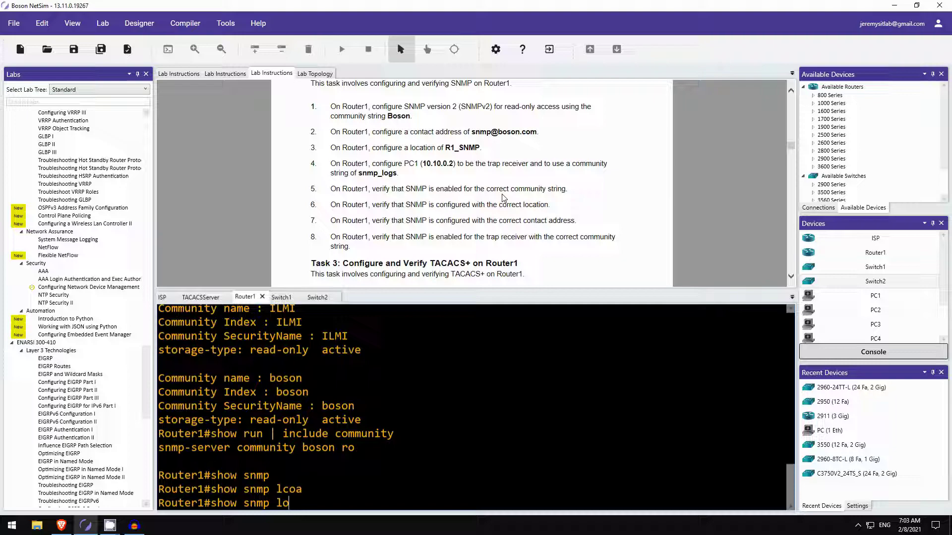
{"action": "key", "text": "Tab"}
{"action": "key", "text": "Return"}
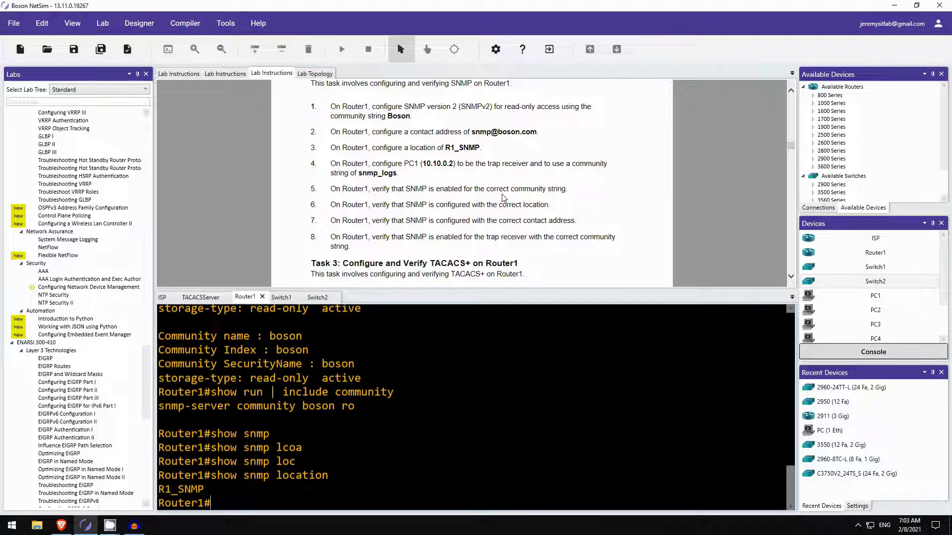
{"action": "type", "text": "show "}
{"action": "type", "text": "snmp contact"}
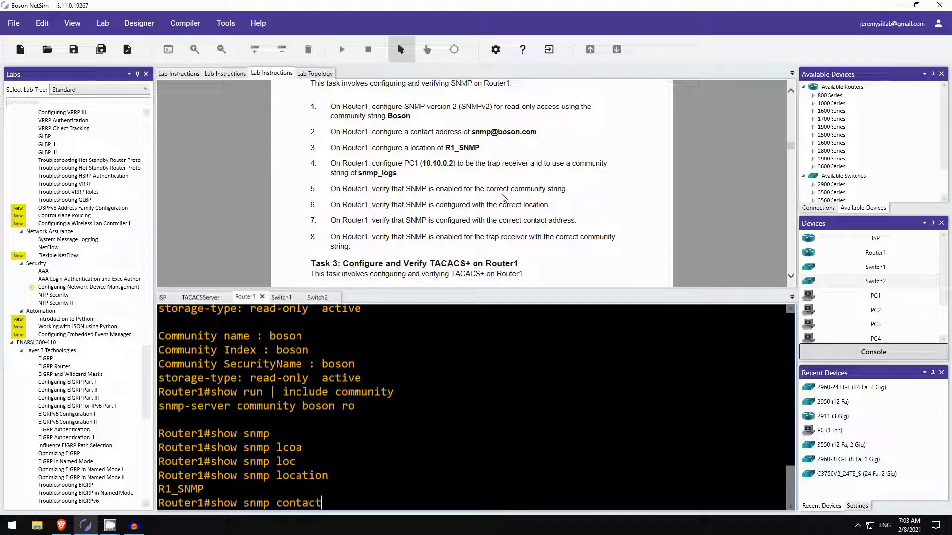
{"action": "key", "text": "Return"}
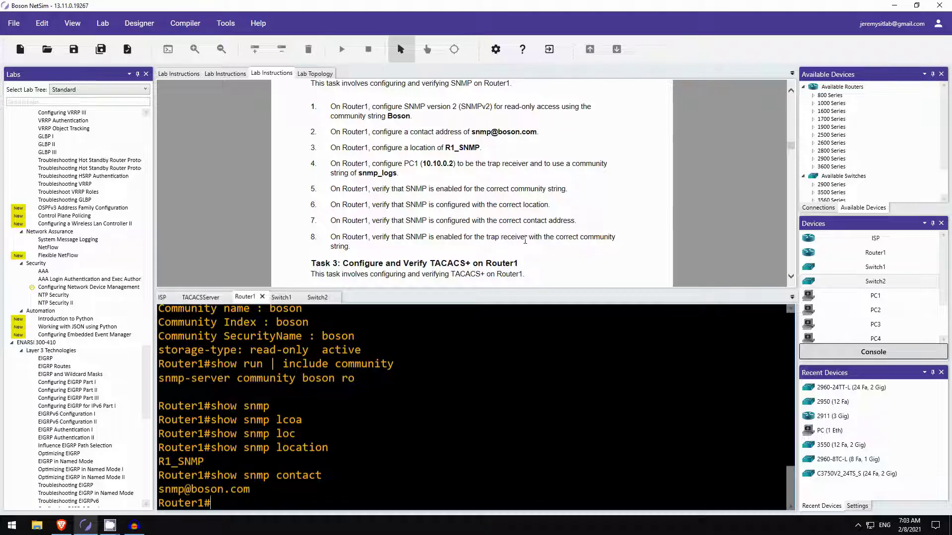
{"action": "type", "text": "show"}
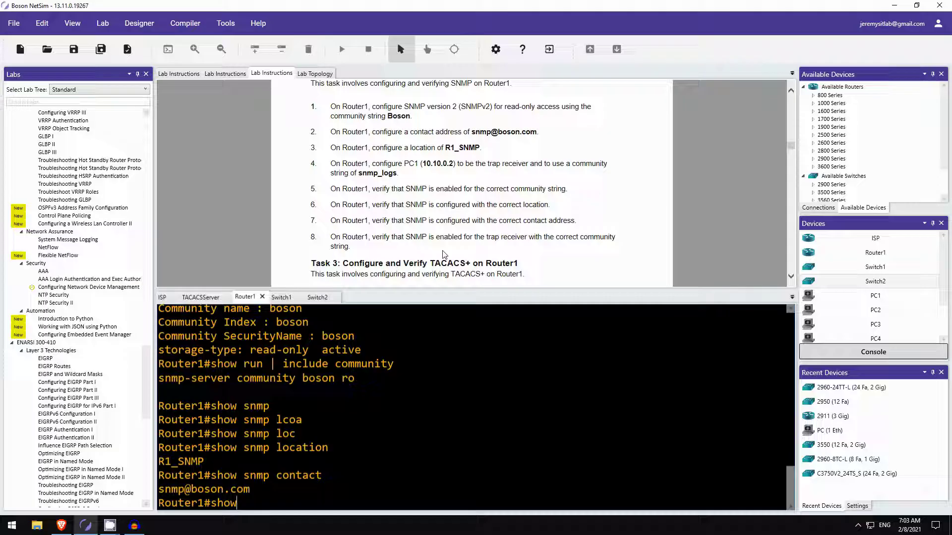
{"action": "type", "text": " snmp "}
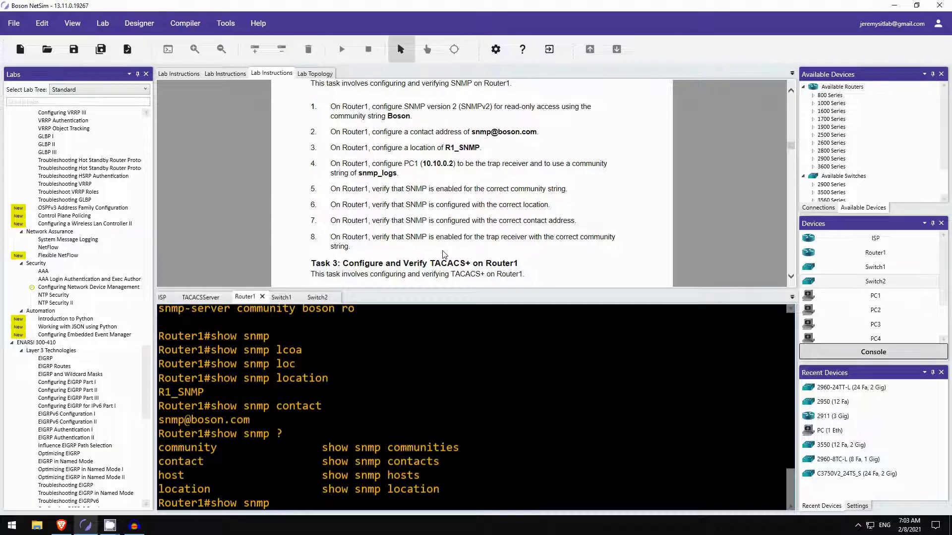
{"action": "type", "text": "?host"}
{"action": "key", "text": "Return"}
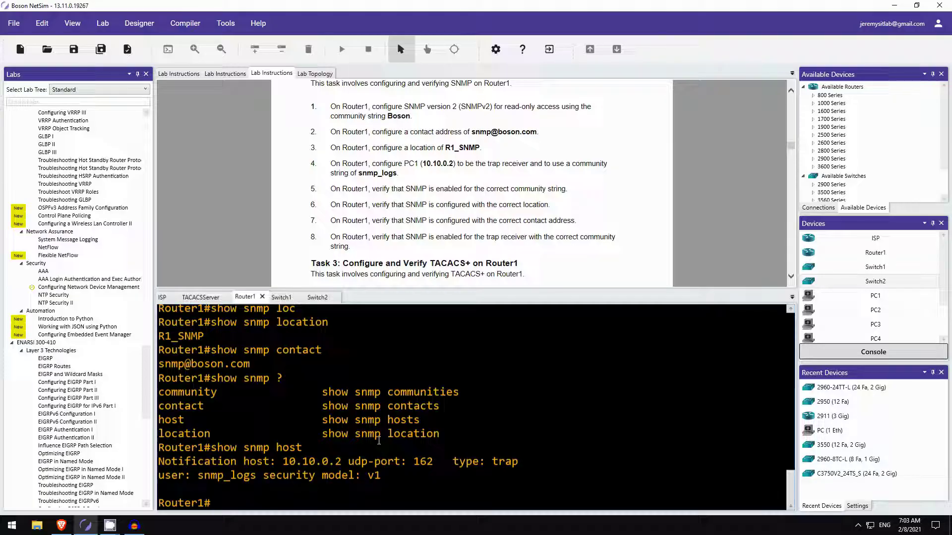
{"action": "scroll", "coordinate": [512, 189], "scroll_direction": "up", "scroll_amount": 1}
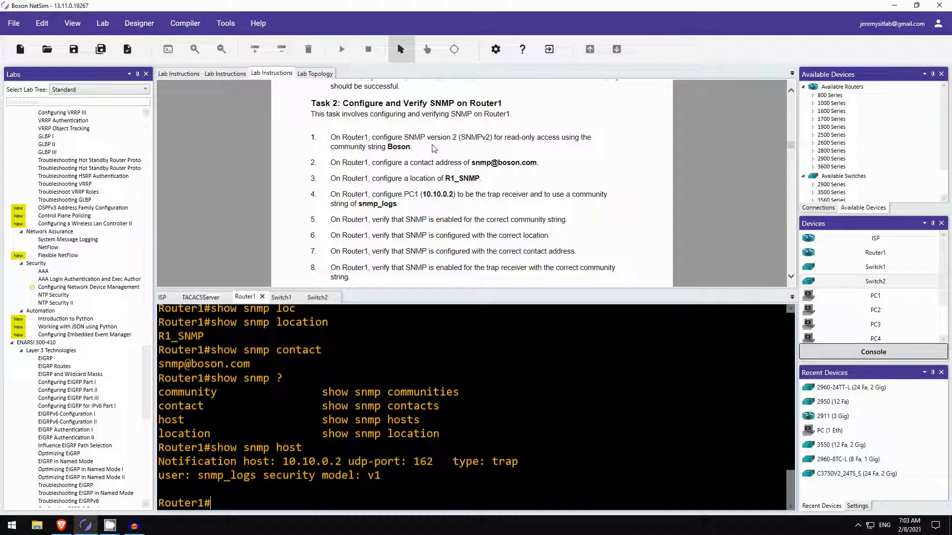
{"action": "scroll", "coordinate": [434, 155], "scroll_direction": "down", "scroll_amount": 1}
{"action": "scroll", "coordinate": [387, 194], "scroll_direction": "down", "scroll_amount": 3}
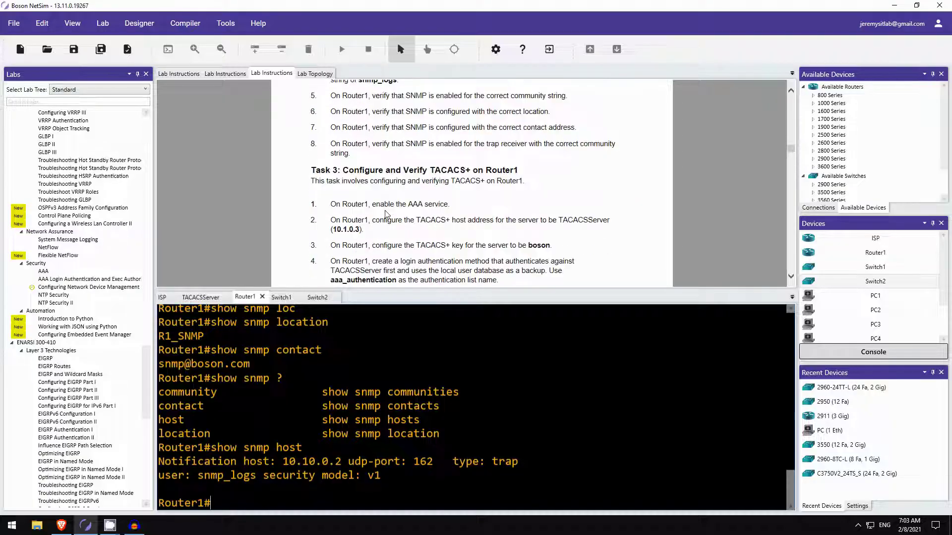
{"action": "scroll", "coordinate": [387, 204], "scroll_direction": "up", "scroll_amount": 1}
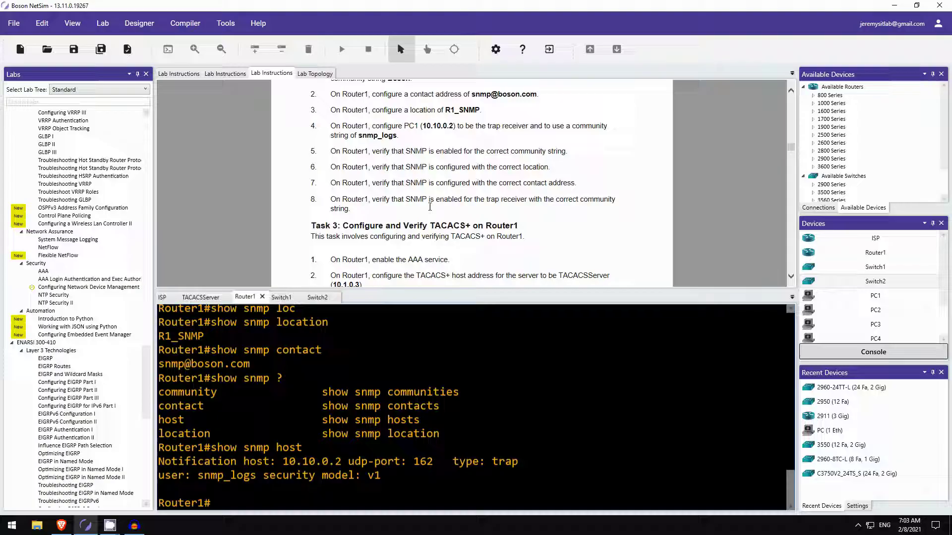
{"action": "scroll", "coordinate": [415, 216], "scroll_direction": "up", "scroll_amount": 2}
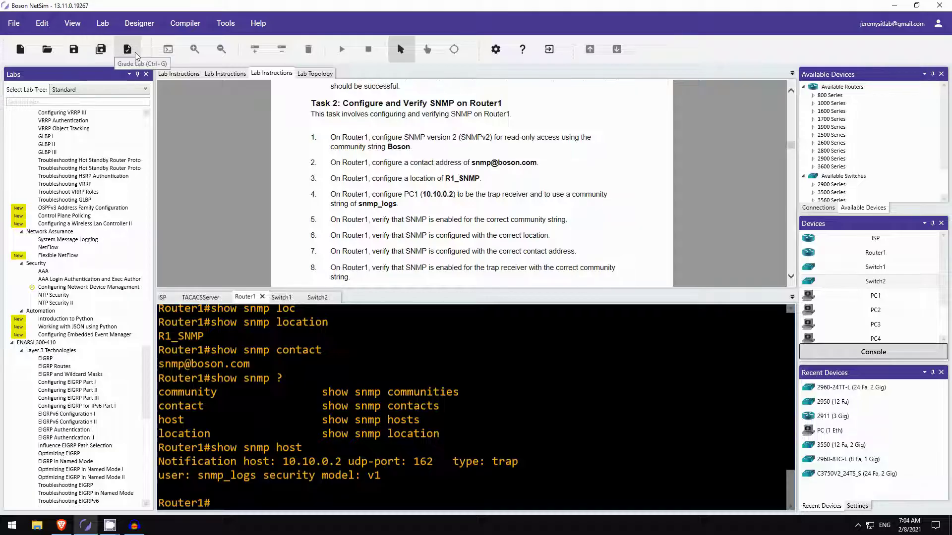
Step: Grade the lab and open Router1's Lab Results
{"action": "left_click", "coordinate": [129, 49]}
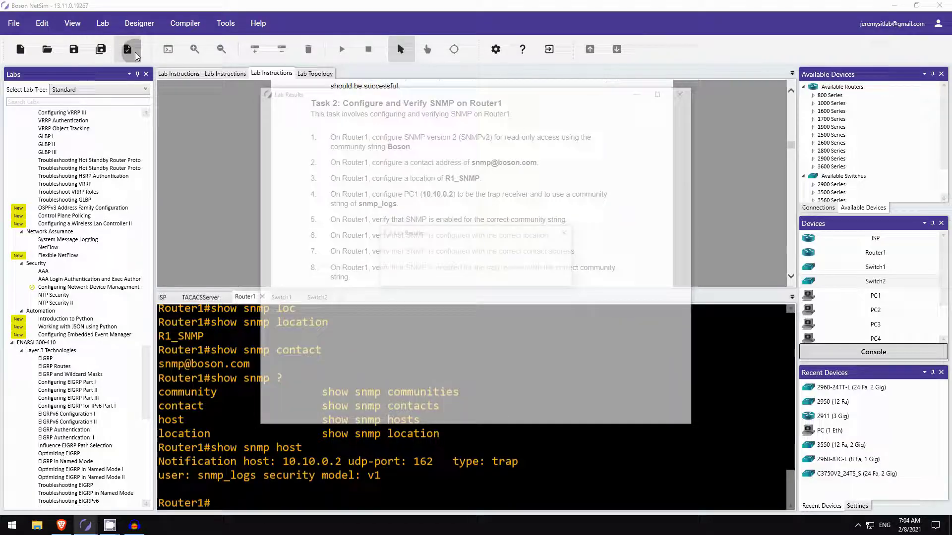
{"action": "left_click", "coordinate": [555, 274]}
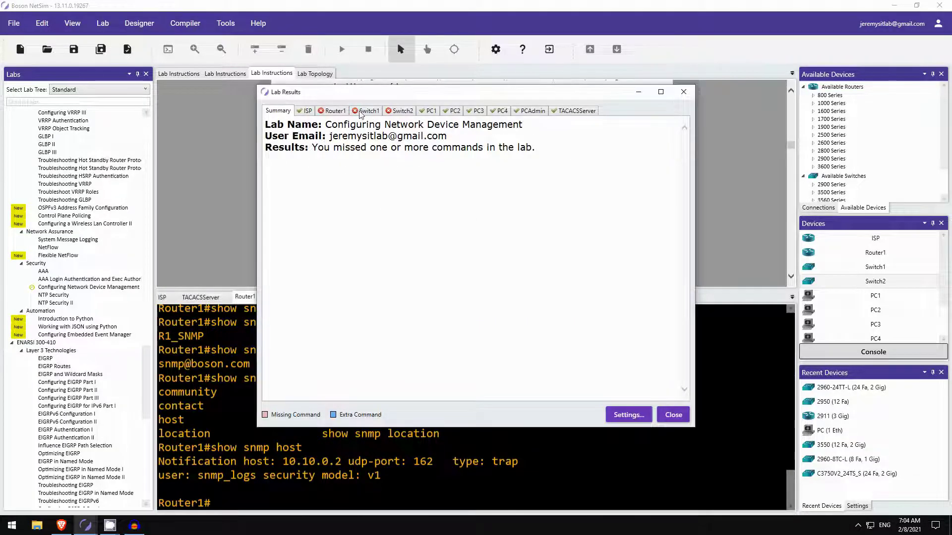
{"action": "left_click", "coordinate": [331, 111]}
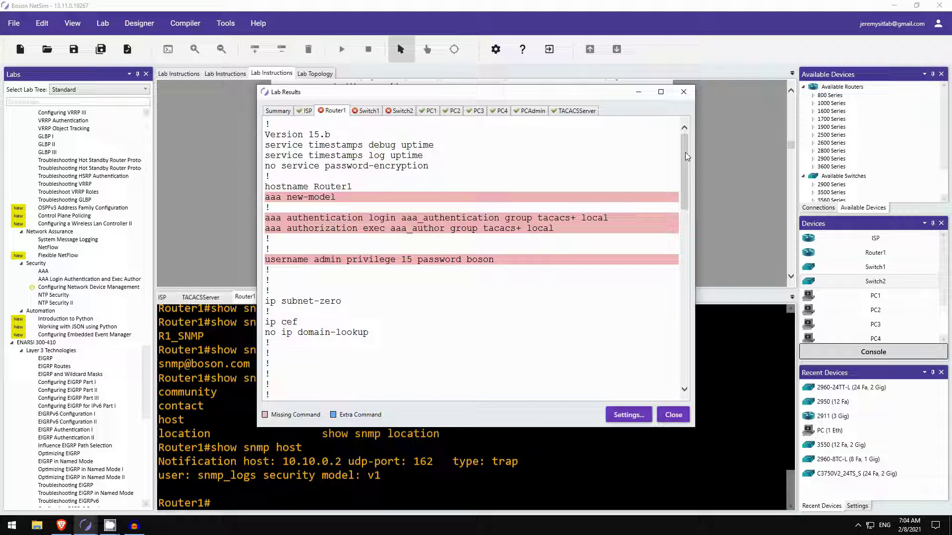
{"action": "left_click_drag", "start_coordinate": [685, 159], "coordinate": [661, 332]}
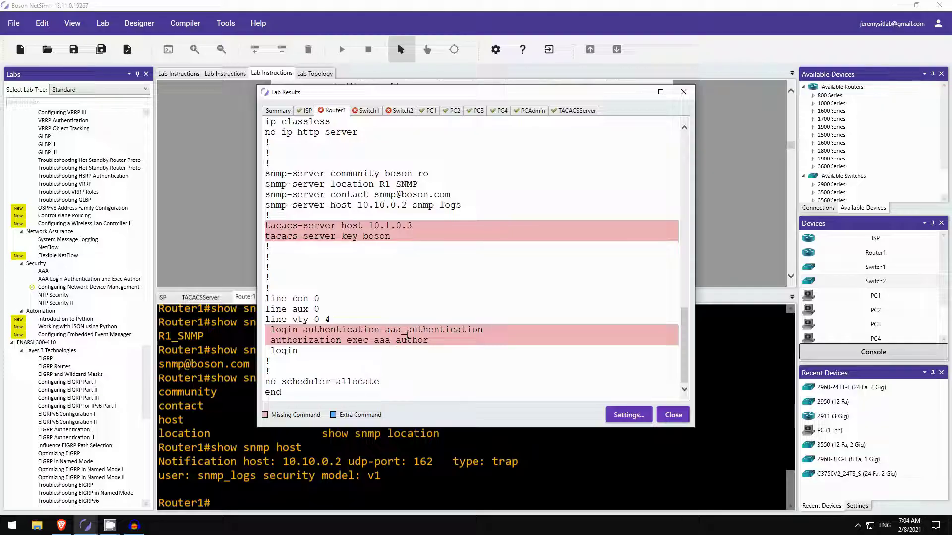
{"action": "scroll", "coordinate": [385, 257], "scroll_direction": "up", "scroll_amount": 2}
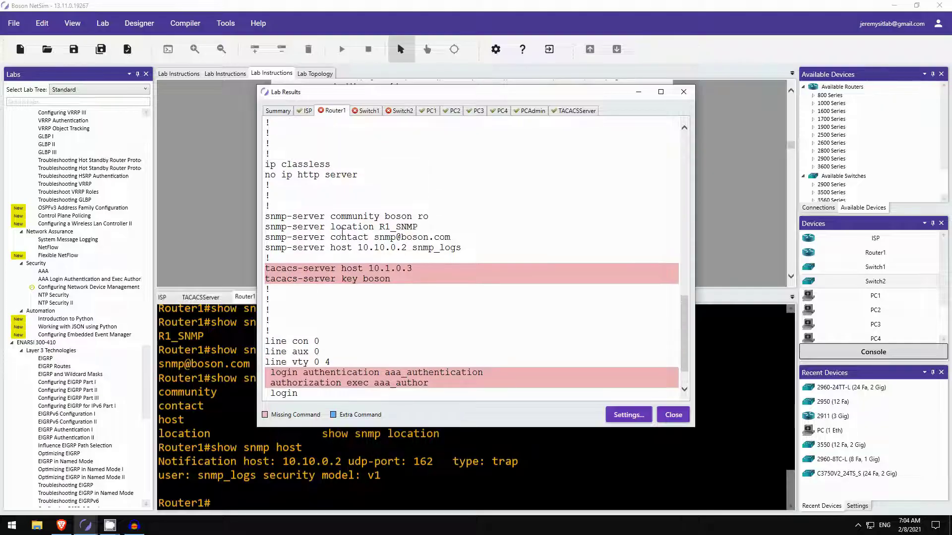
Step: Review Router1's results, highlighting the trap host 10.10.0.2 snmp_logs line
{"action": "left_click_drag", "start_coordinate": [264, 215], "coordinate": [264, 119]}
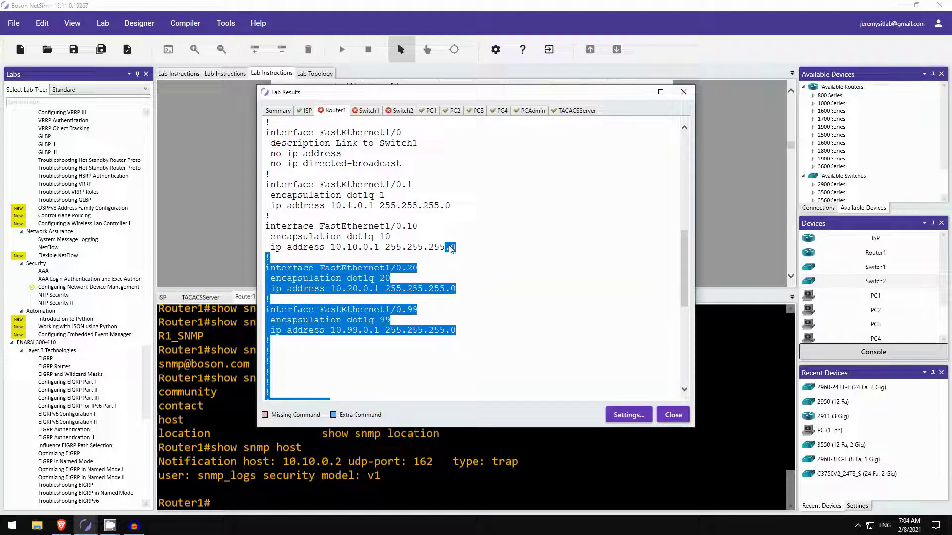
{"action": "scroll", "coordinate": [426, 278], "scroll_direction": "down", "scroll_amount": 2}
{"action": "scroll", "coordinate": [426, 277], "scroll_direction": "up", "scroll_amount": 3}
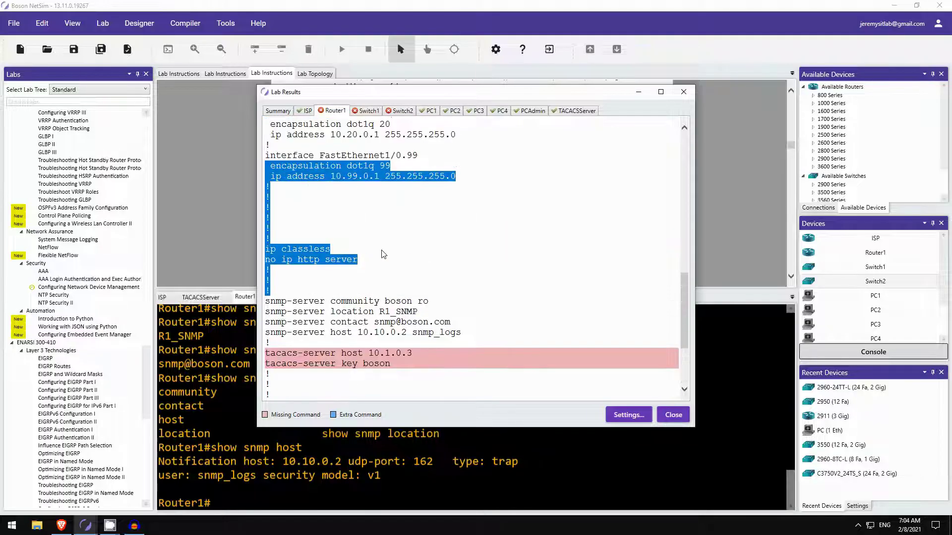
{"action": "left_click", "coordinate": [425, 278]}
{"action": "scroll", "coordinate": [426, 278], "scroll_direction": "down", "scroll_amount": 3}
{"action": "left_click_drag", "start_coordinate": [358, 205], "coordinate": [461, 204]}
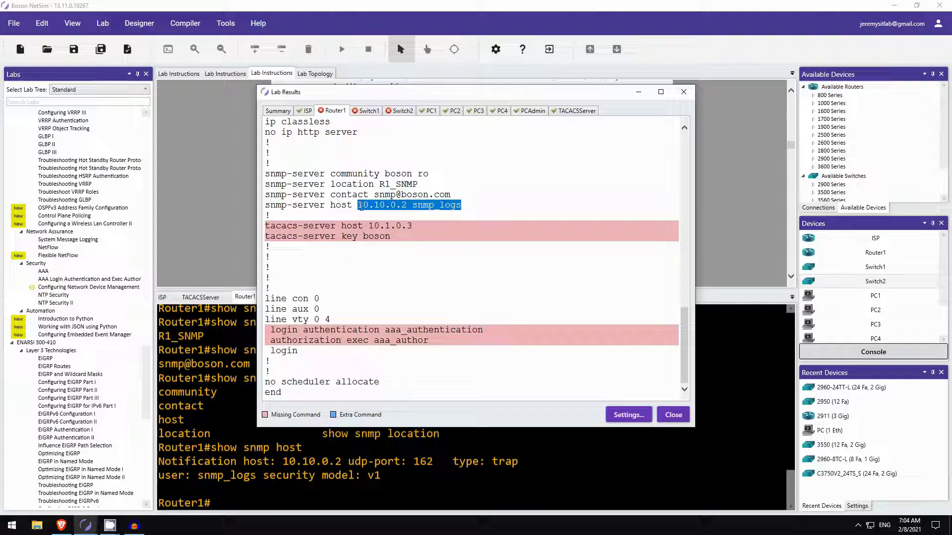
{"action": "left_click", "coordinate": [438, 178]}
{"action": "left_click", "coordinate": [673, 415]}
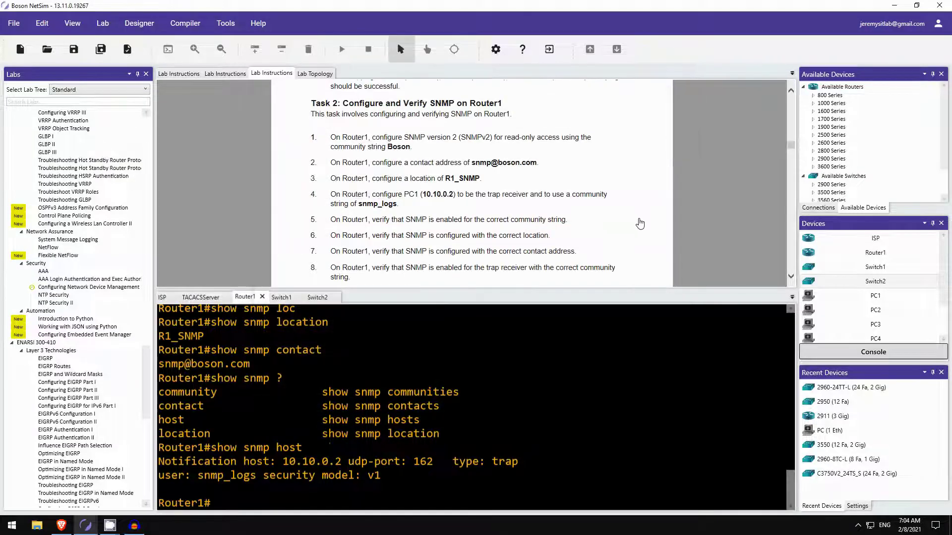
{"action": "scroll", "coordinate": [692, 194], "scroll_direction": "down", "scroll_amount": 5}
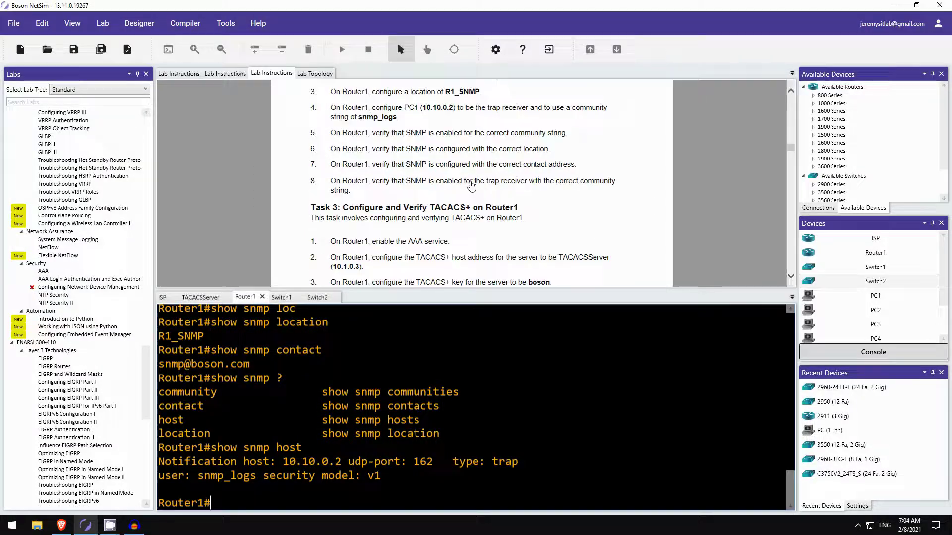
{"action": "scroll", "coordinate": [521, 186], "scroll_direction": "down", "scroll_amount": 5}
{"action": "scroll", "coordinate": [372, 150], "scroll_direction": "down", "scroll_amount": 3}
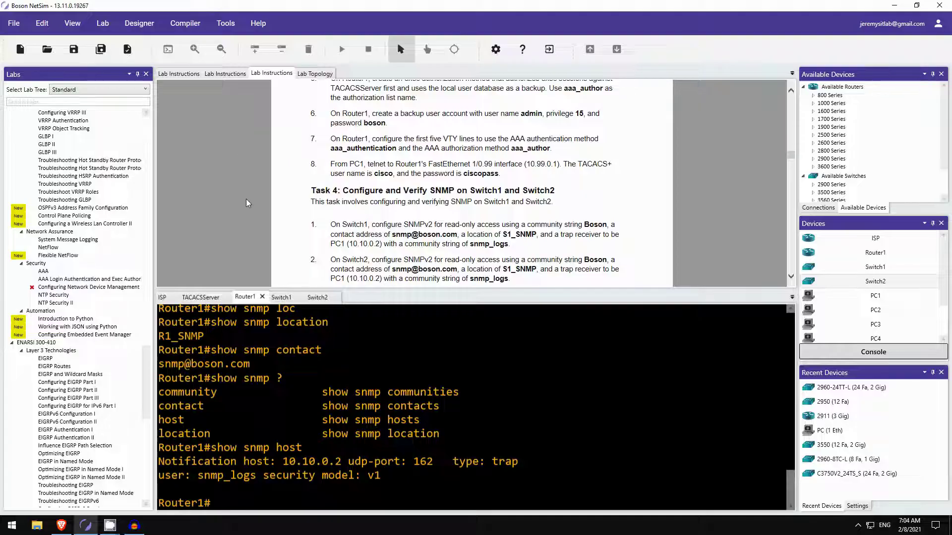
{"action": "scroll", "coordinate": [246, 201], "scroll_direction": "down", "scroll_amount": 3}
{"action": "scroll", "coordinate": [239, 195], "scroll_direction": "down", "scroll_amount": 3}
{"action": "scroll", "coordinate": [239, 196], "scroll_direction": "down", "scroll_amount": 3}
{"action": "scroll", "coordinate": [246, 178], "scroll_direction": "down", "scroll_amount": 2}
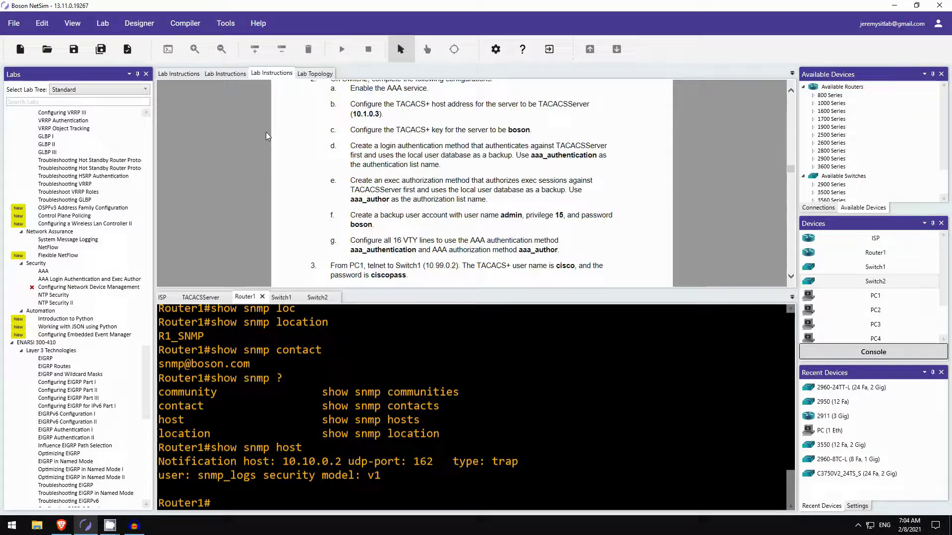
{"action": "scroll", "coordinate": [253, 164], "scroll_direction": "down", "scroll_amount": 3}
{"action": "scroll", "coordinate": [267, 134], "scroll_direction": "down", "scroll_amount": 3}
{"action": "scroll", "coordinate": [267, 134], "scroll_direction": "down", "scroll_amount": 2}
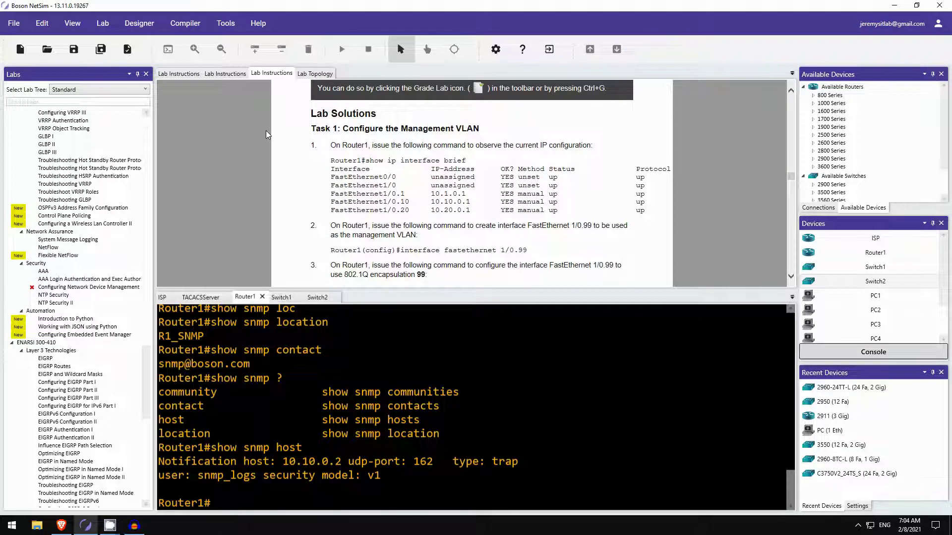
{"action": "scroll", "coordinate": [305, 149], "scroll_direction": "down", "scroll_amount": 3}
{"action": "scroll", "coordinate": [296, 191], "scroll_direction": "down", "scroll_amount": 3}
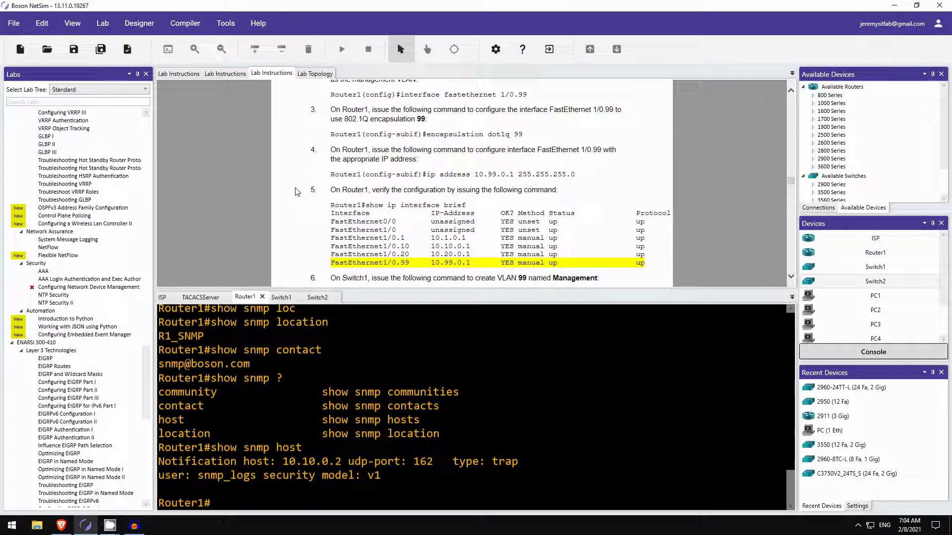
{"action": "scroll", "coordinate": [296, 192], "scroll_direction": "down", "scroll_amount": 3}
{"action": "scroll", "coordinate": [312, 178], "scroll_direction": "down", "scroll_amount": 3}
{"action": "scroll", "coordinate": [334, 168], "scroll_direction": "down", "scroll_amount": 3}
{"action": "scroll", "coordinate": [358, 155], "scroll_direction": "down", "scroll_amount": 3}
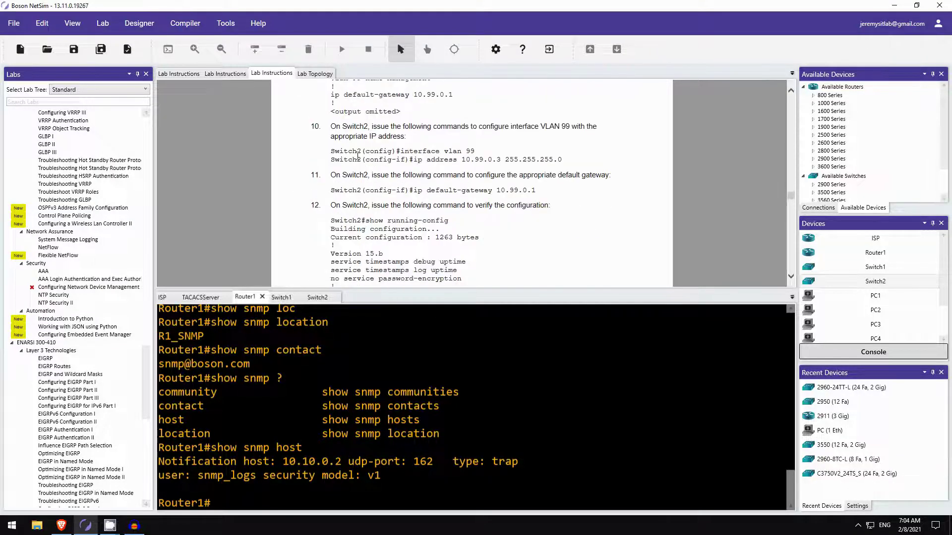
{"action": "scroll", "coordinate": [358, 155], "scroll_direction": "down", "scroll_amount": 3}
{"action": "scroll", "coordinate": [359, 154], "scroll_direction": "down", "scroll_amount": 3}
{"action": "scroll", "coordinate": [359, 160], "scroll_direction": "down", "scroll_amount": 3}
{"action": "scroll", "coordinate": [359, 165], "scroll_direction": "down", "scroll_amount": 3}
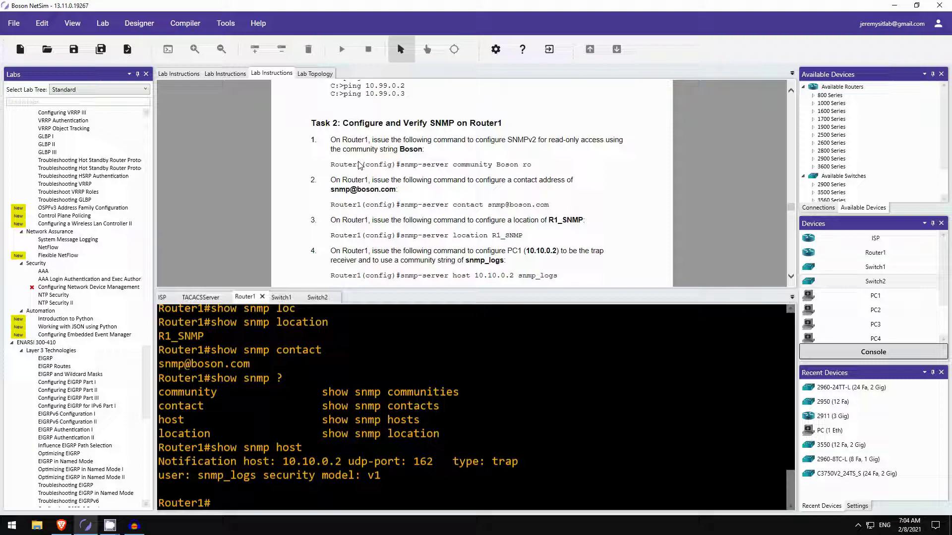
{"action": "scroll", "coordinate": [360, 165], "scroll_direction": "down", "scroll_amount": 2}
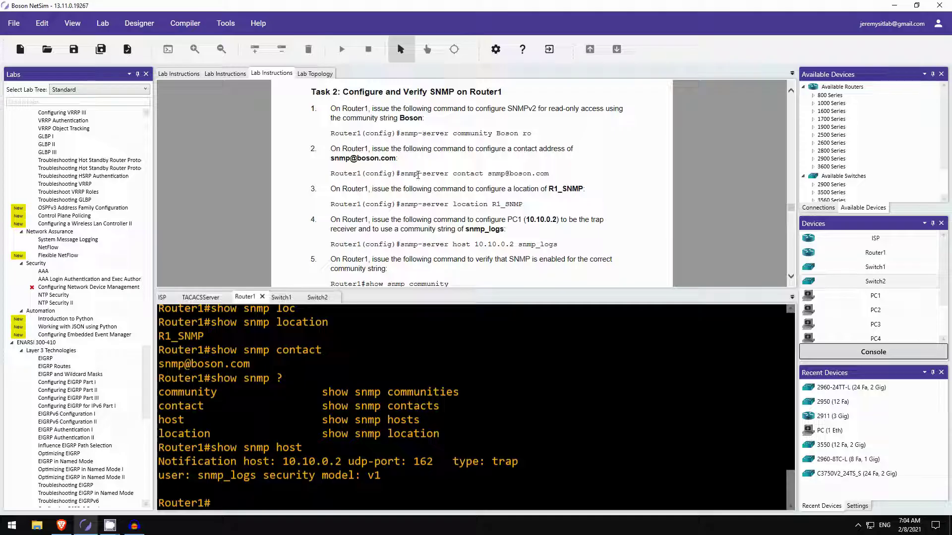
{"action": "scroll", "coordinate": [418, 176], "scroll_direction": "down", "scroll_amount": 3}
{"action": "scroll", "coordinate": [387, 163], "scroll_direction": "down", "scroll_amount": 3}
{"action": "scroll", "coordinate": [372, 149], "scroll_direction": "down", "scroll_amount": 2}
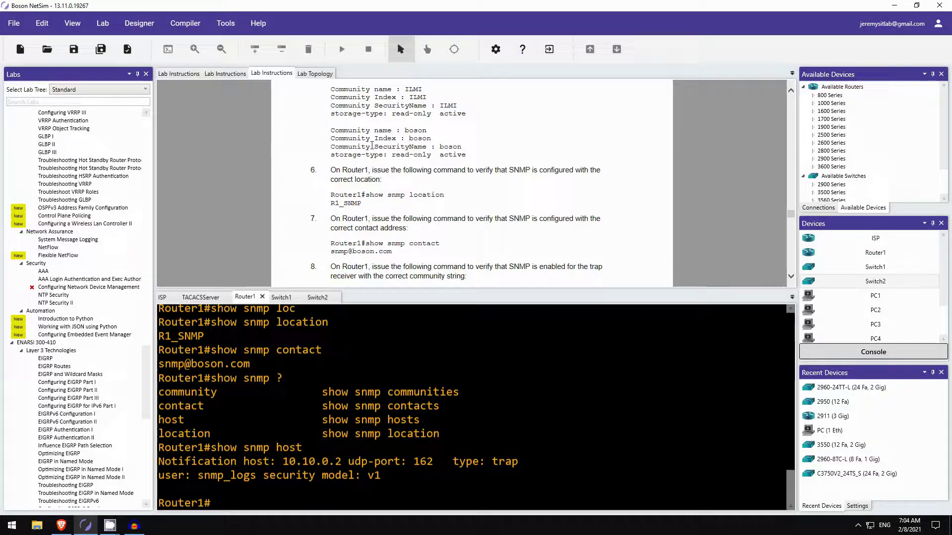
{"action": "scroll", "coordinate": [372, 146], "scroll_direction": "up", "scroll_amount": 3}
{"action": "scroll", "coordinate": [353, 164], "scroll_direction": "down", "scroll_amount": 1}
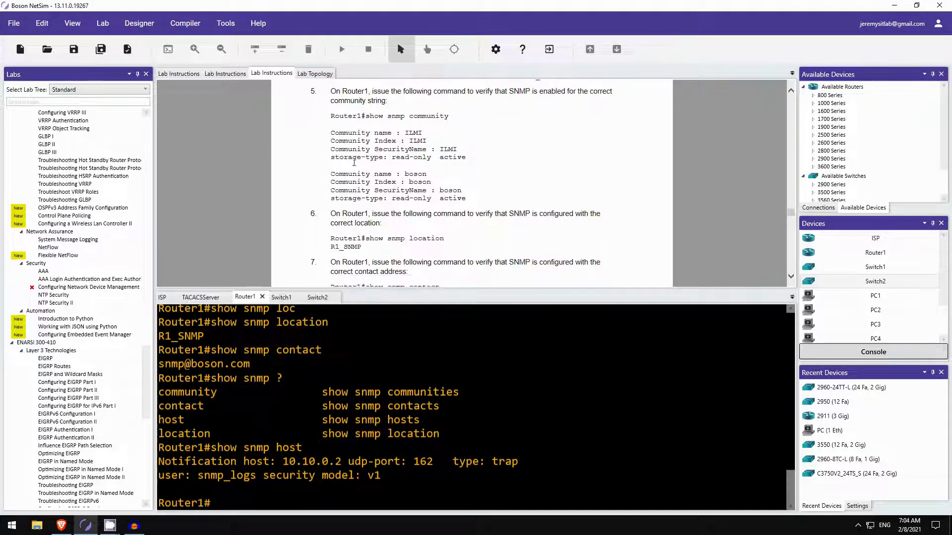
{"action": "scroll", "coordinate": [355, 164], "scroll_direction": "down", "scroll_amount": 3}
{"action": "scroll", "coordinate": [357, 149], "scroll_direction": "down", "scroll_amount": 3}
{"action": "scroll", "coordinate": [358, 134], "scroll_direction": "down", "scroll_amount": 3}
{"action": "scroll", "coordinate": [359, 113], "scroll_direction": "down", "scroll_amount": 3}
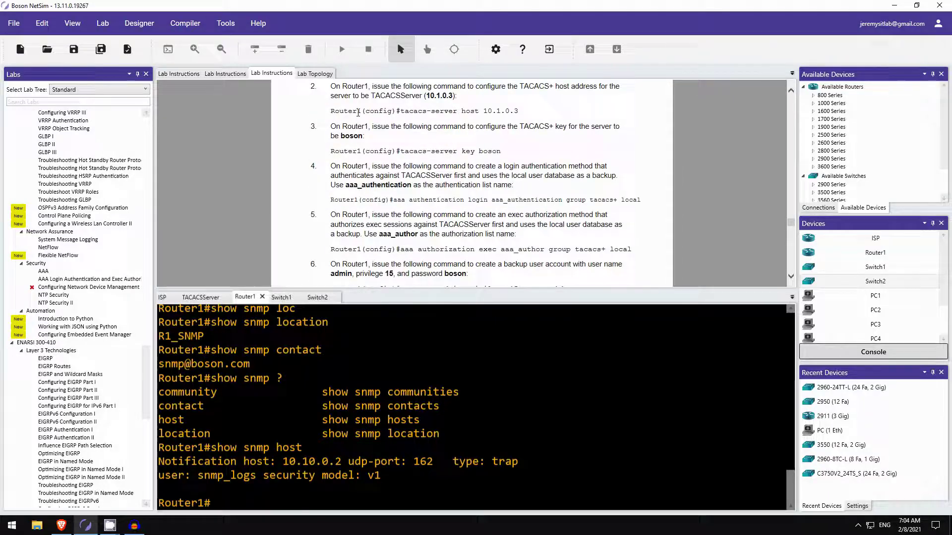
{"action": "scroll", "coordinate": [359, 113], "scroll_direction": "up", "scroll_amount": 5}
{"action": "scroll", "coordinate": [446, 149], "scroll_direction": "up", "scroll_amount": 6}
{"action": "scroll", "coordinate": [521, 149], "scroll_direction": "up", "scroll_amount": 6}
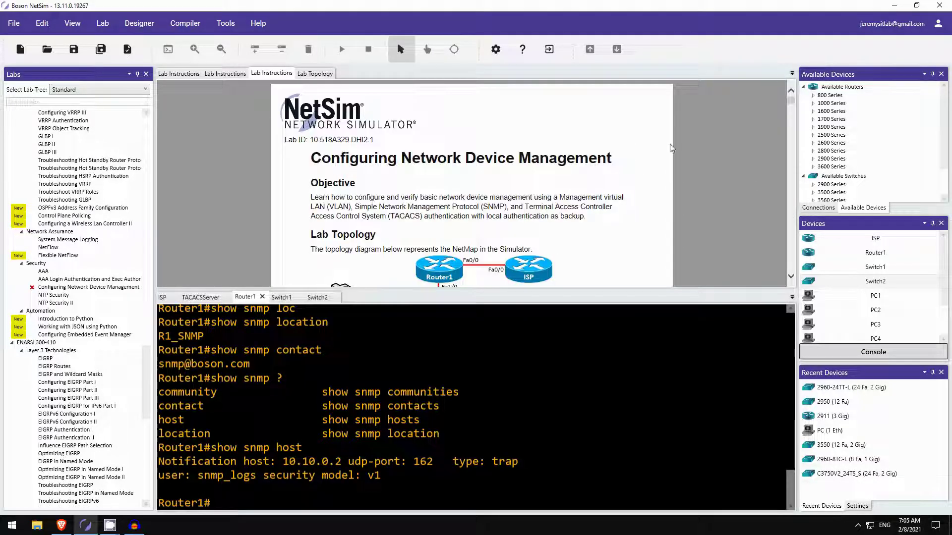
{"action": "scroll", "coordinate": [670, 147], "scroll_direction": "down", "scroll_amount": 1}
{"action": "scroll", "coordinate": [632, 163], "scroll_direction": "down", "scroll_amount": 3}
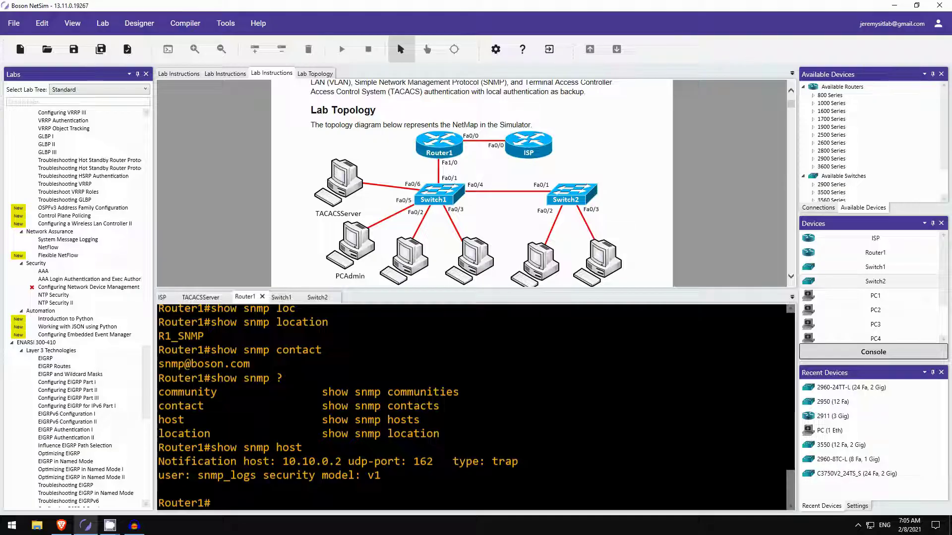
{"action": "key", "text": "alt+Tab"}
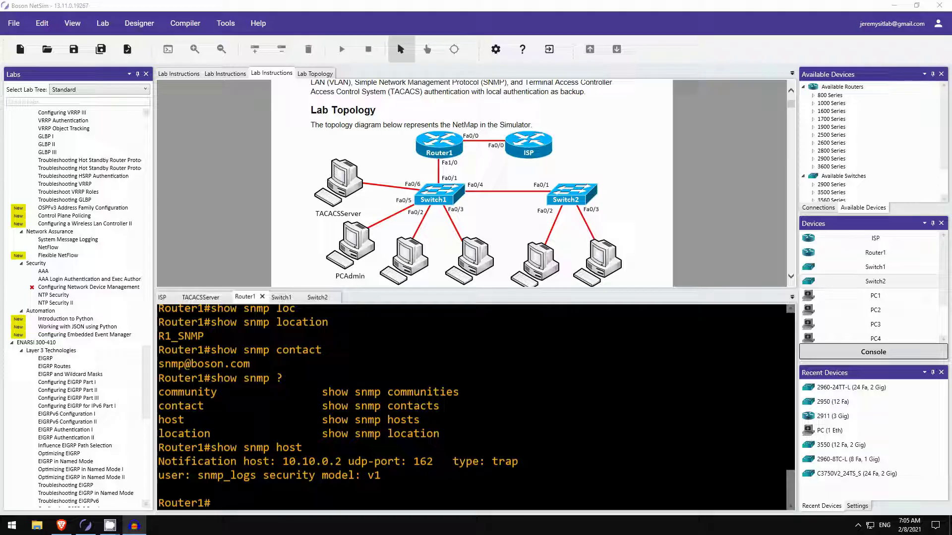